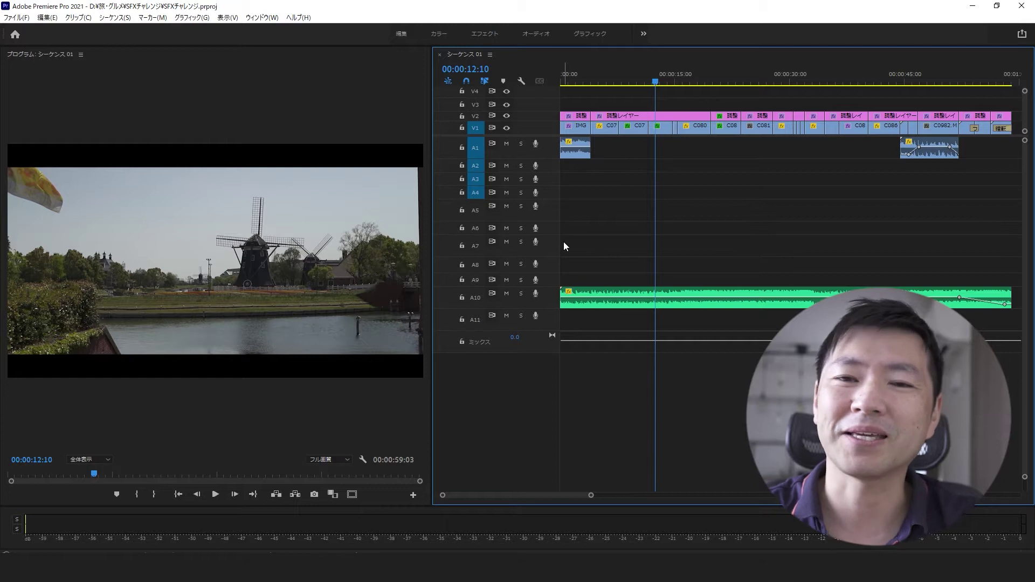
- Return the playhead to 00:00:00:00 and play Sequence 01 from the start
drag(566, 76, 559, 75)
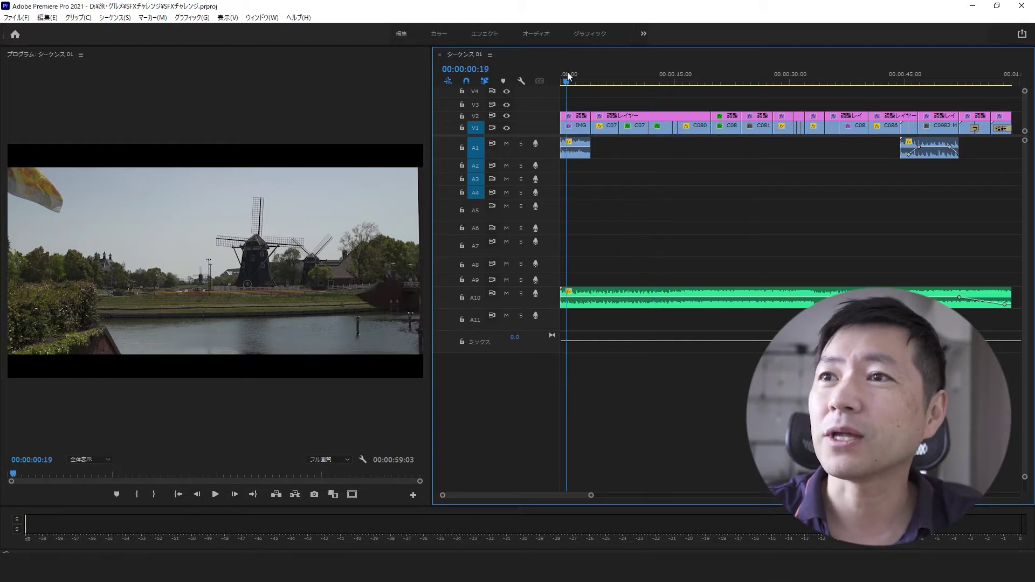
key(space)
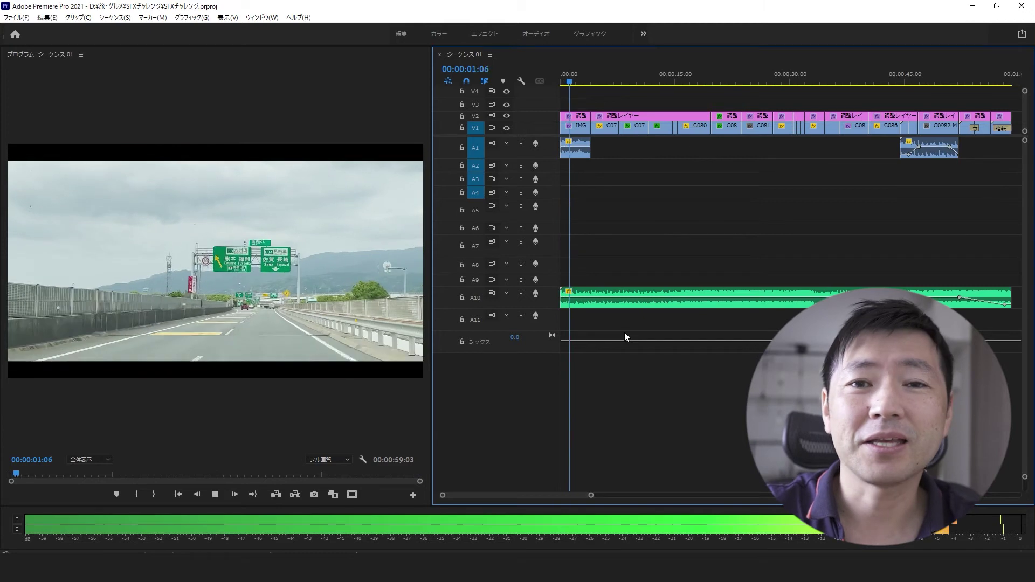
- Stop playback and scrub through the final seconds from about 00:00:56
key(space)
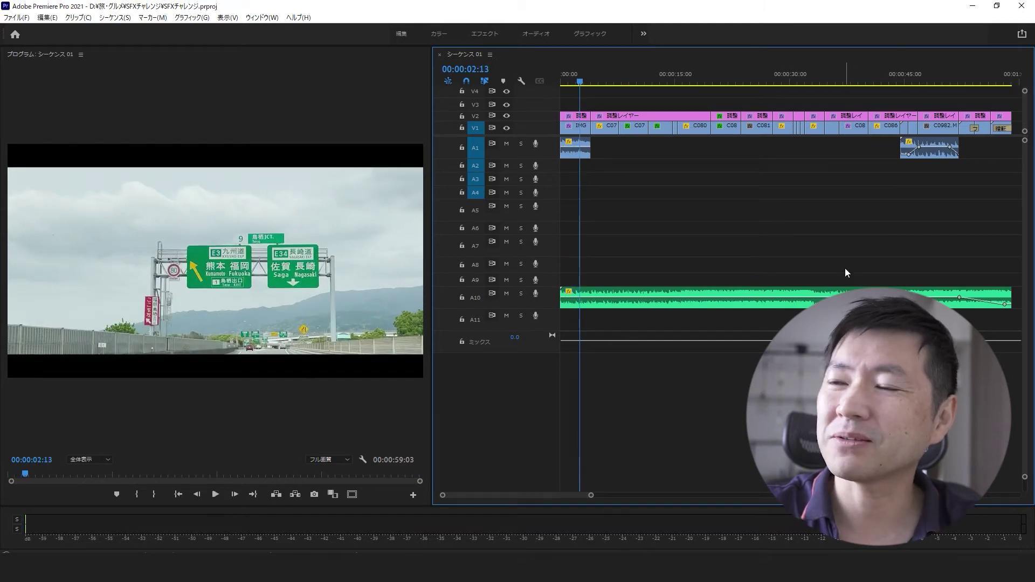
click(991, 81)
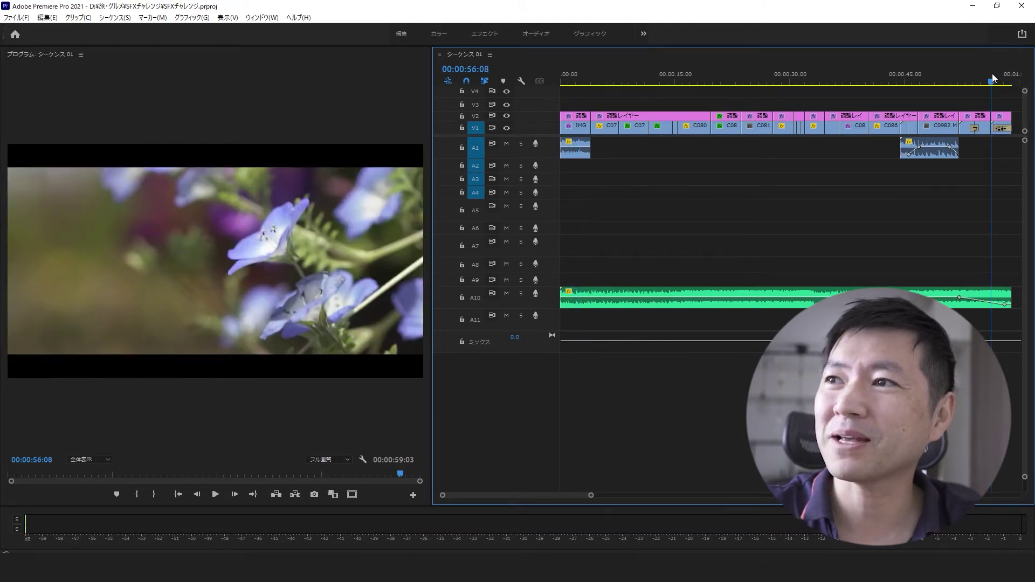
mouse_move(993, 81)
mouse_down()
mouse_move(1013, 82)
mouse_move(561, 95)
mouse_up()
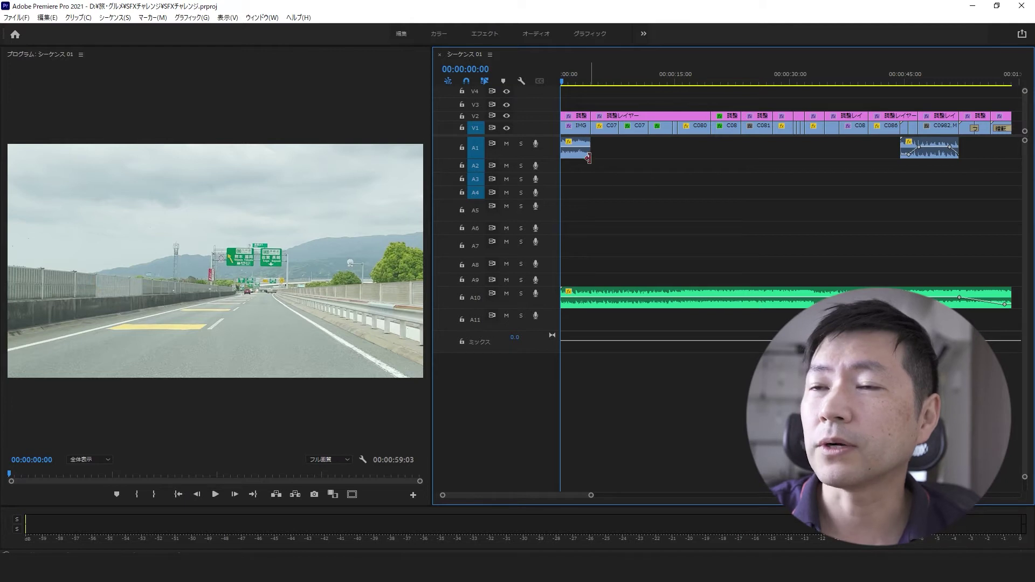
- Play the opening seconds of the sequence, then stop
right_click(589, 176)
click(595, 187)
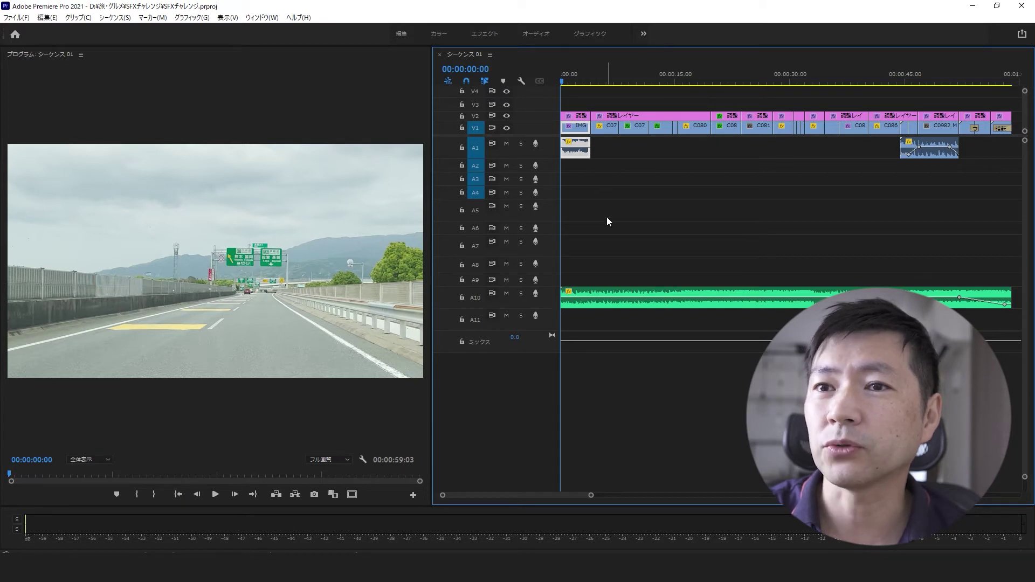
key(space)
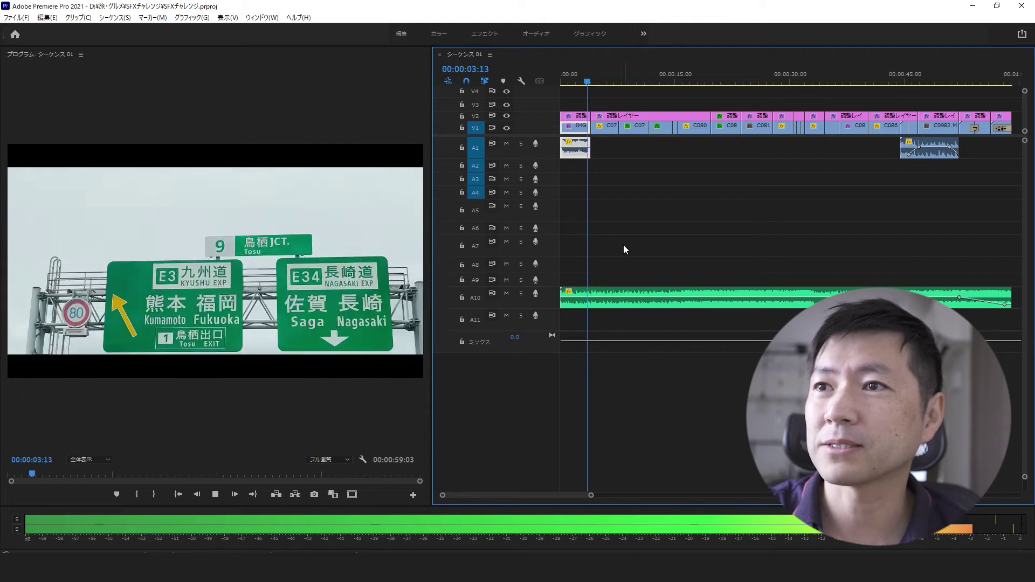
key(space)
- Audition the A1 clip around 43–48 seconds, then replay the sequence from its start
click(893, 77)
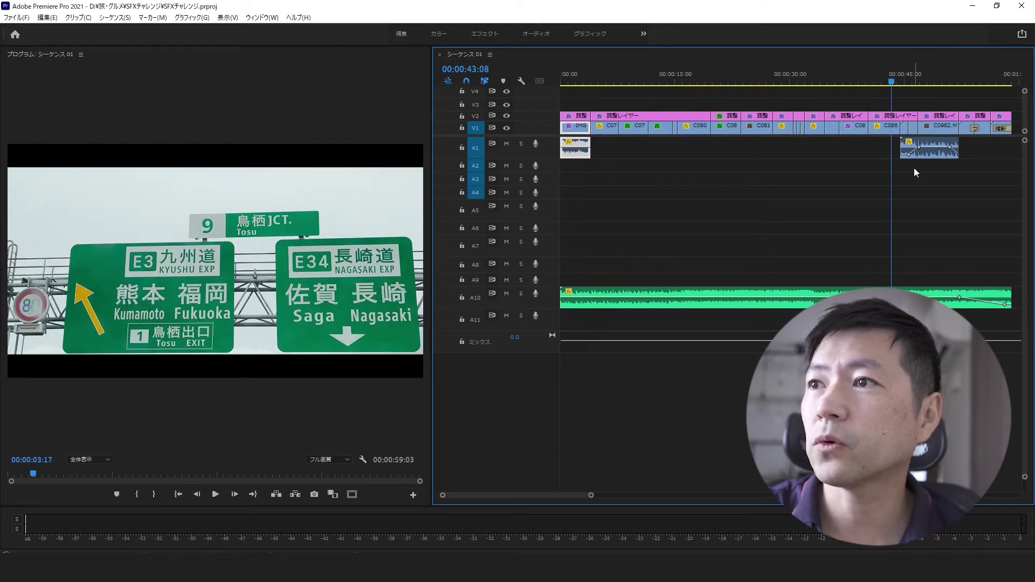
key(space)
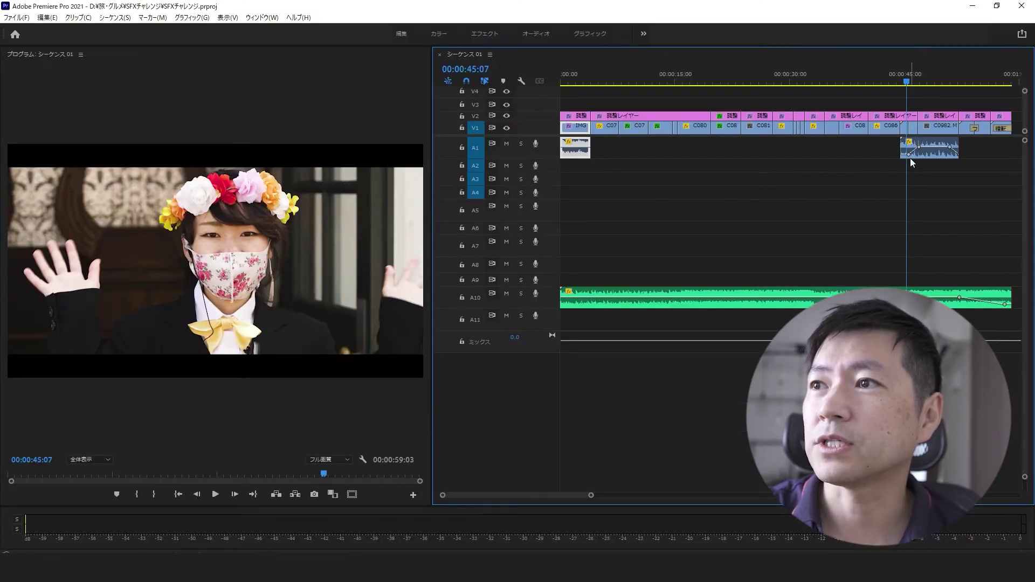
click(899, 80)
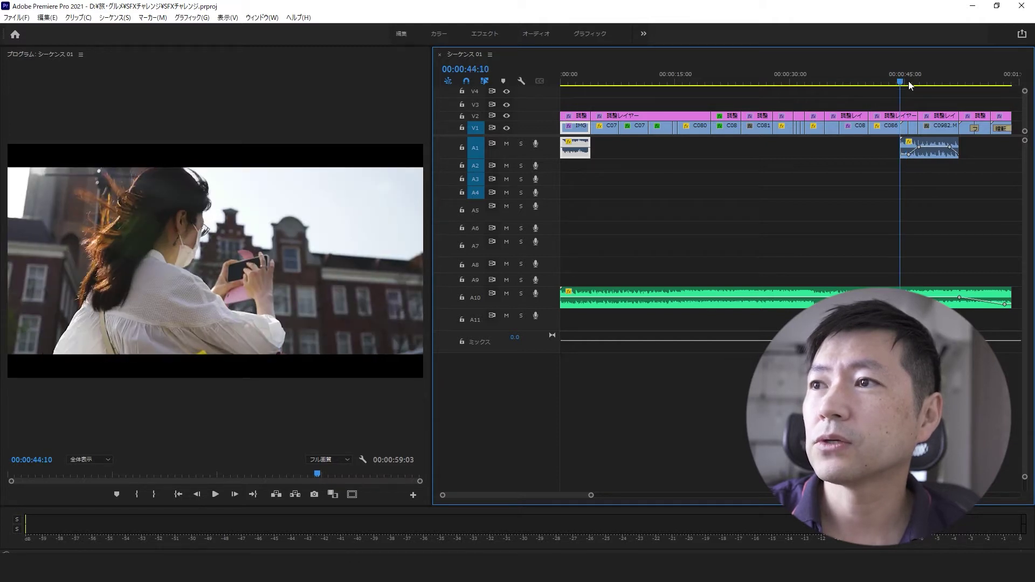
click(931, 81)
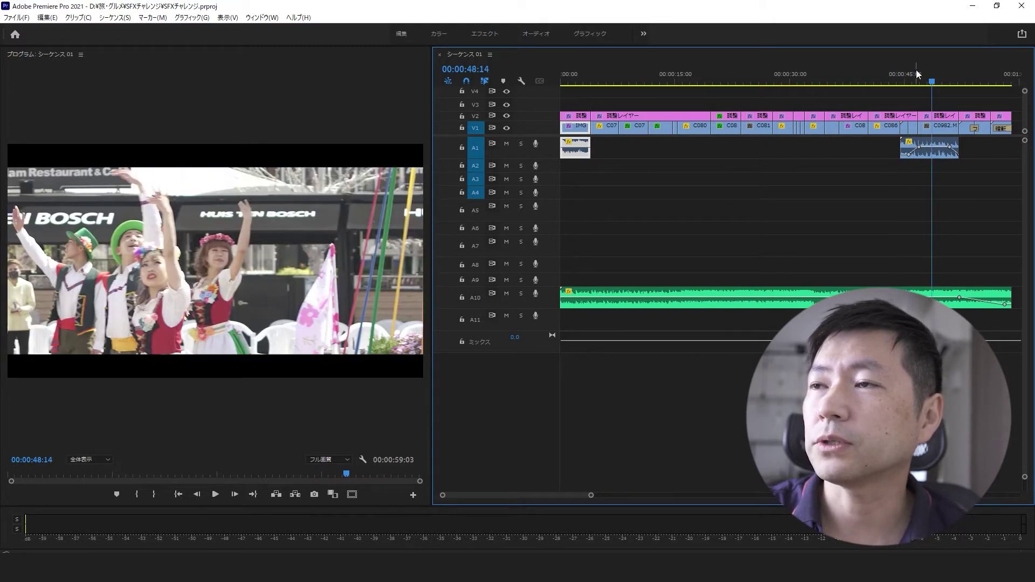
click(903, 78)
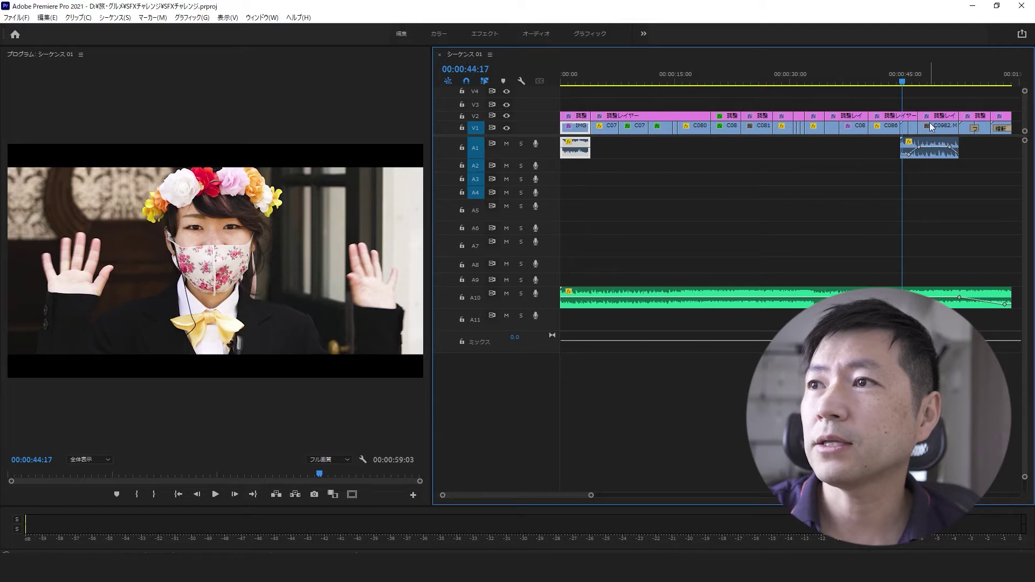
click(919, 80)
key(space)
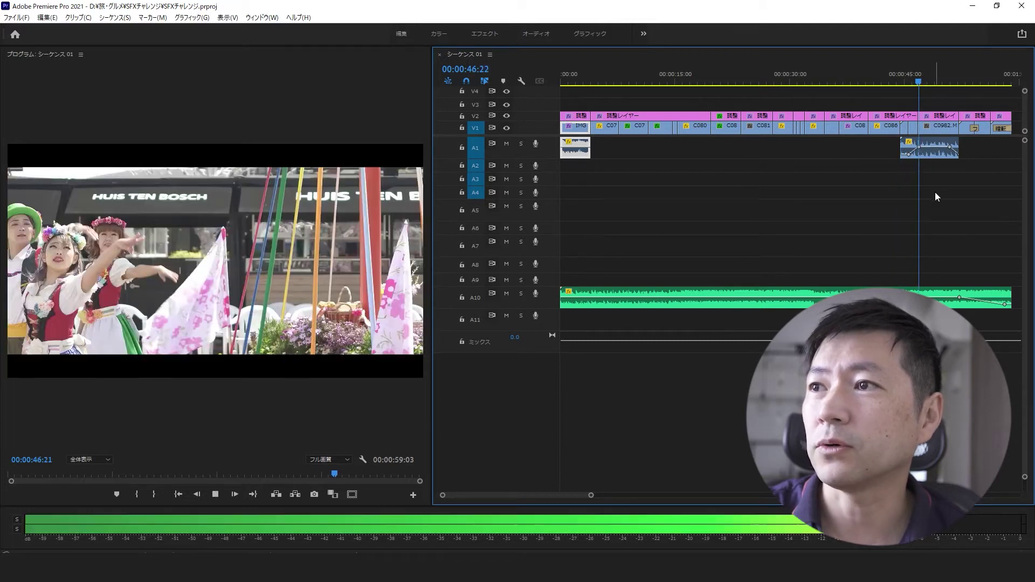
key(space)
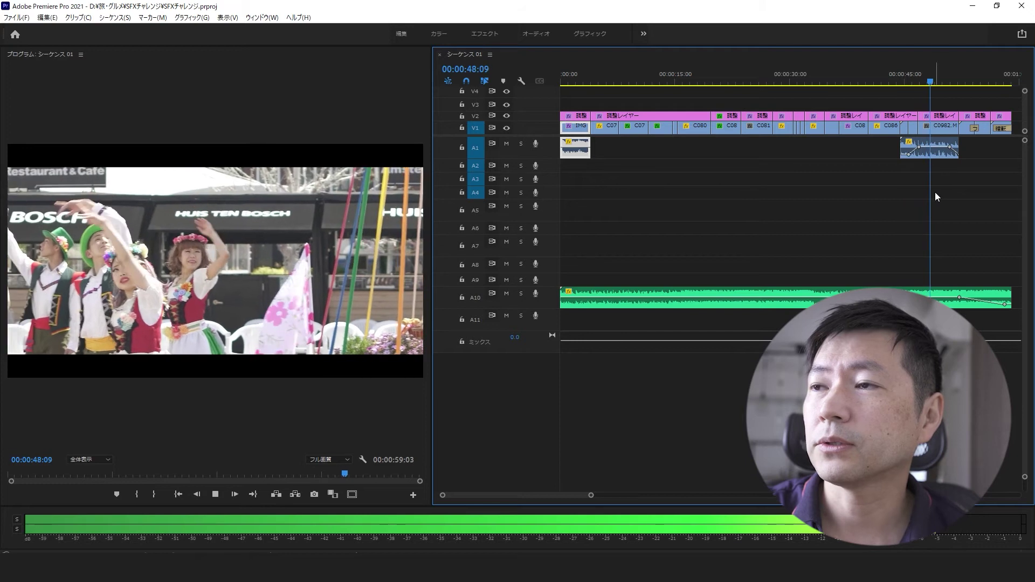
key(space)
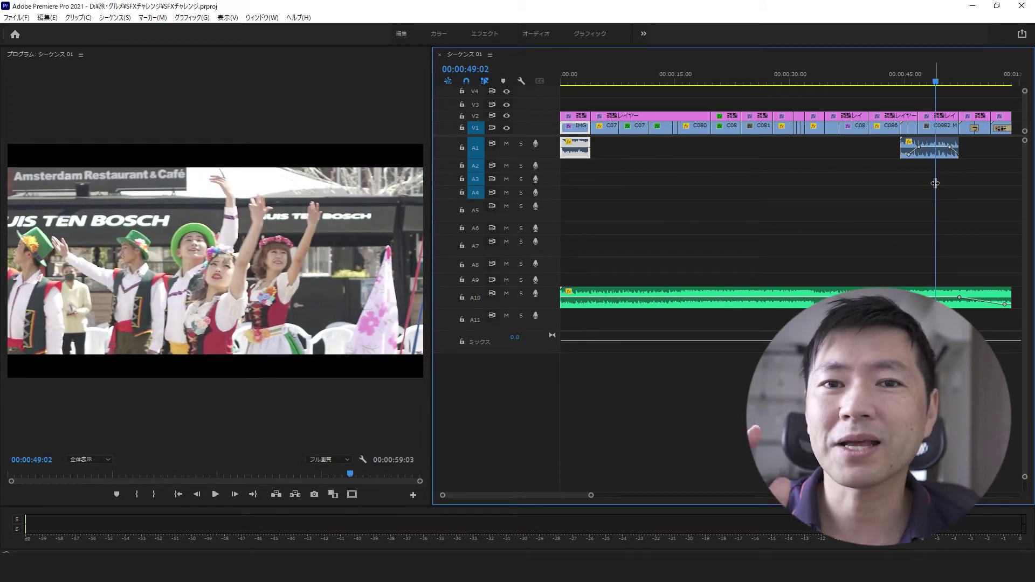
key(Home)
key(space)
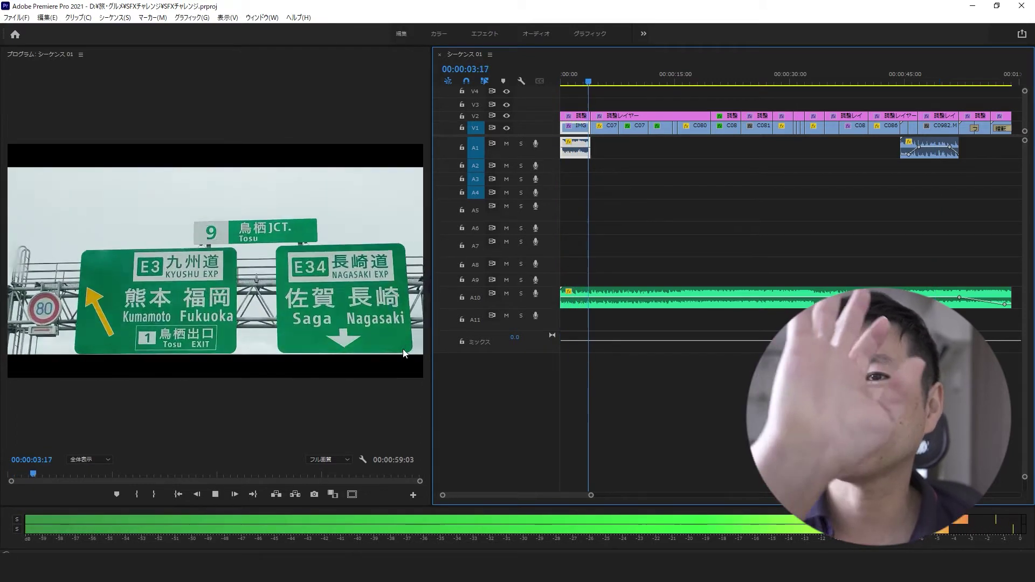
- Stop playback and browse Artlist's SFX to Whooshes & Transitions > Short Whooshes
key(space)
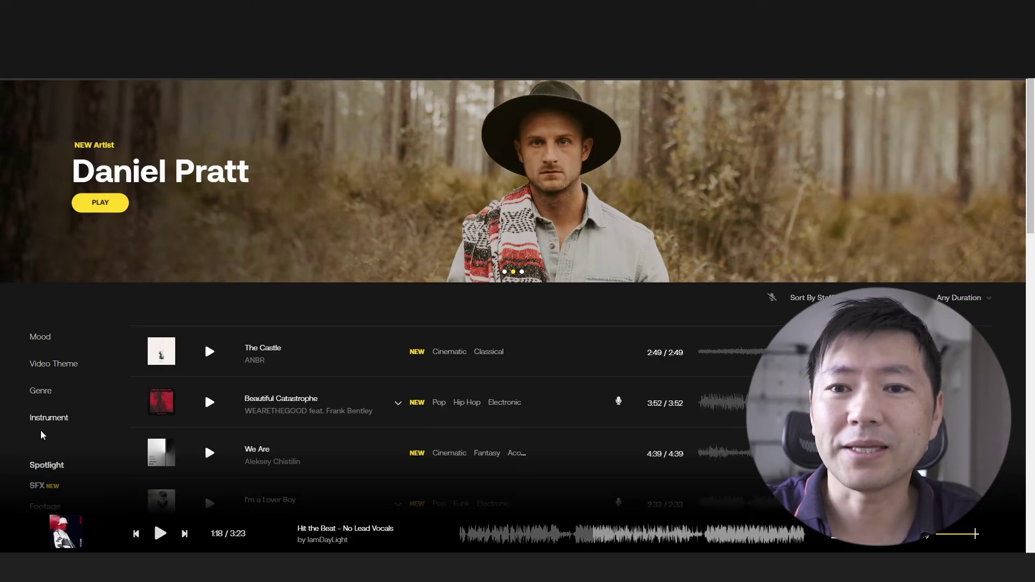
scroll(38, 441, down, 1)
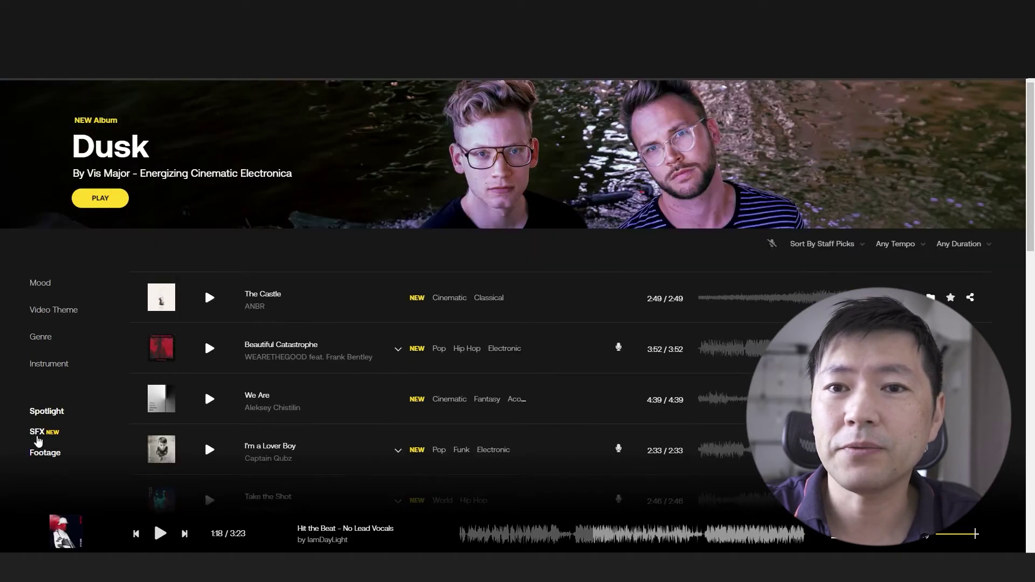
click(37, 437)
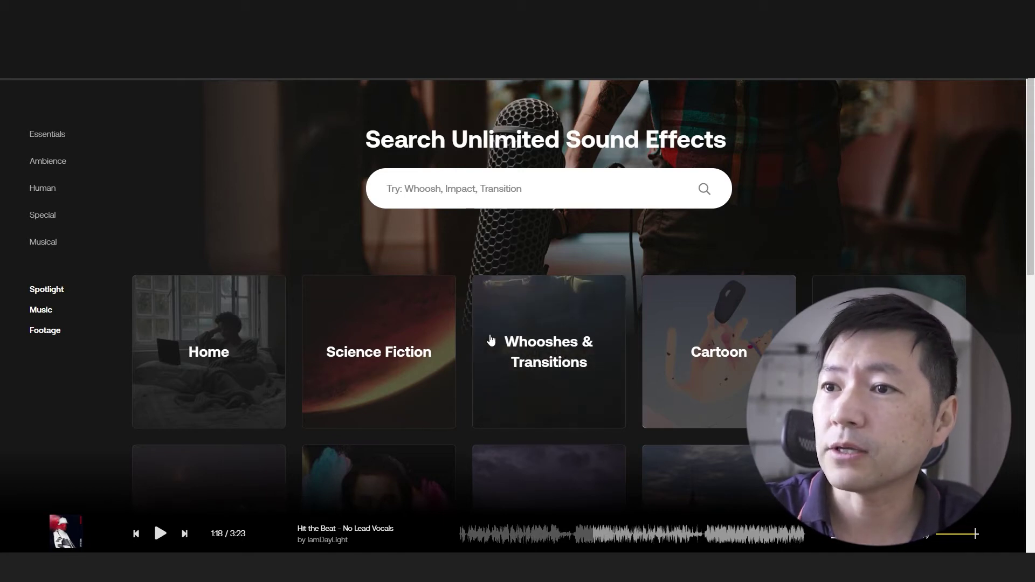
click(515, 348)
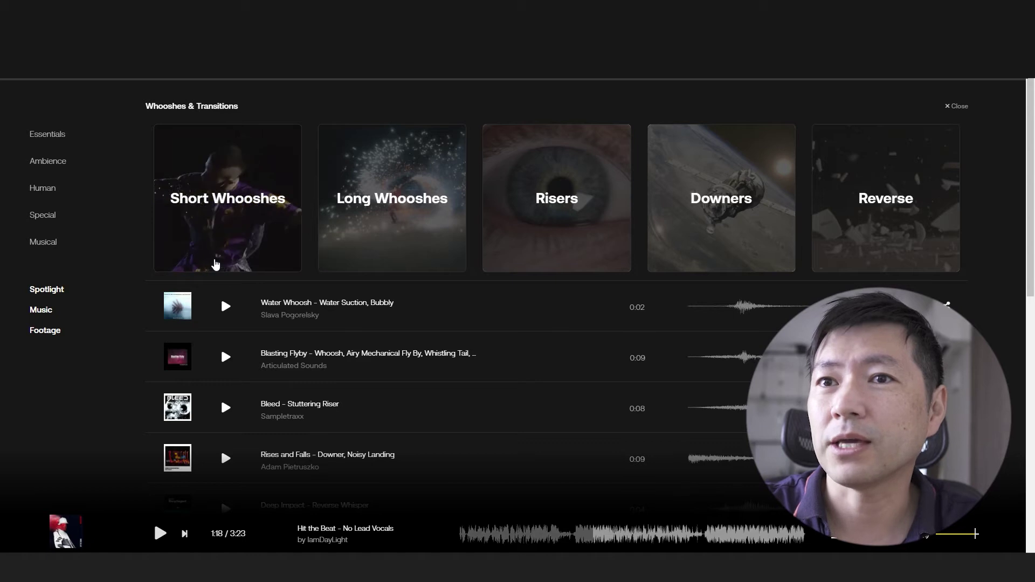
click(212, 257)
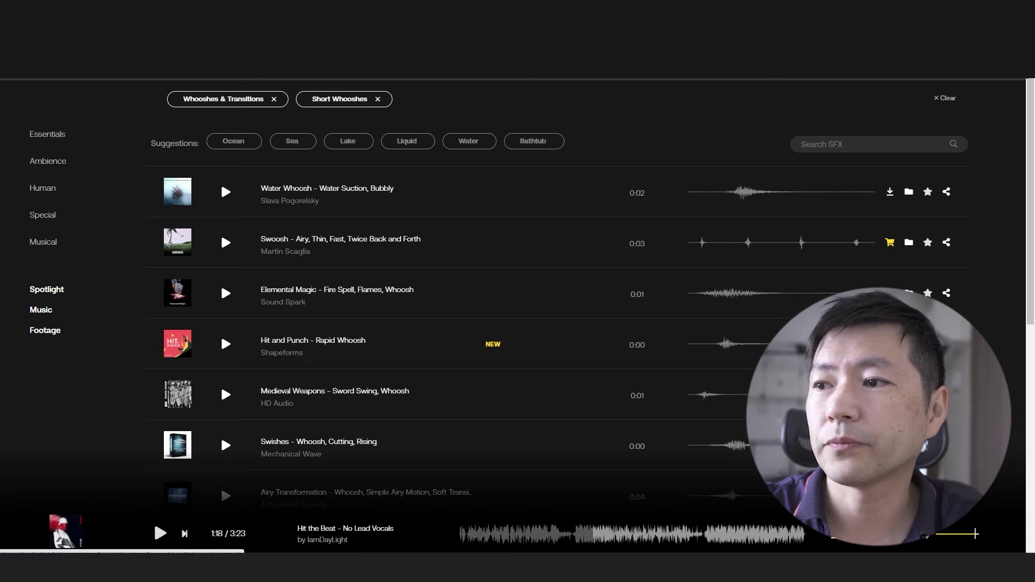
- Lower the player volume and preview Water Whoosh, Swoosh and Elemental Magic
click(947, 534)
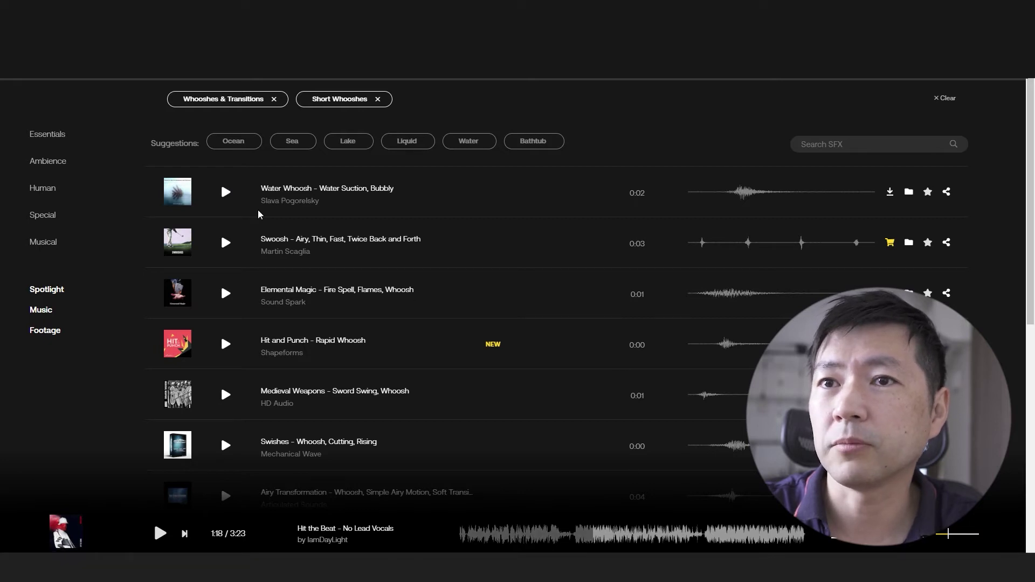
click(228, 199)
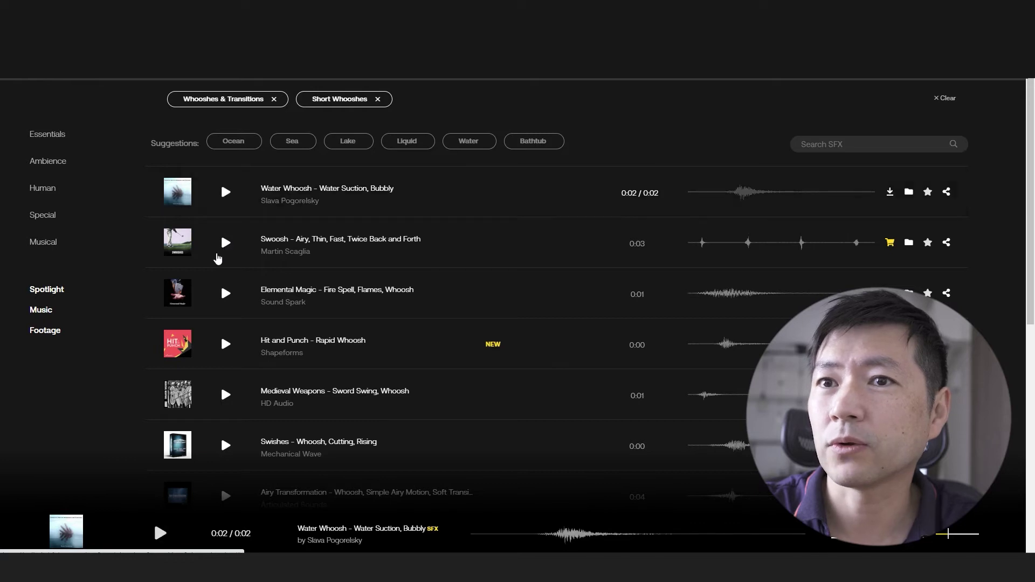
click(217, 256)
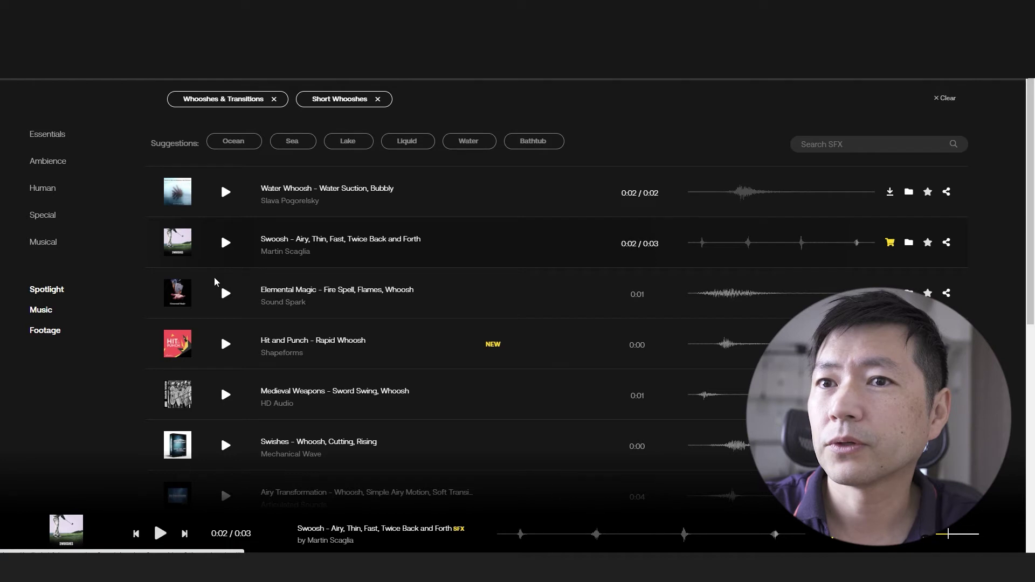
click(223, 305)
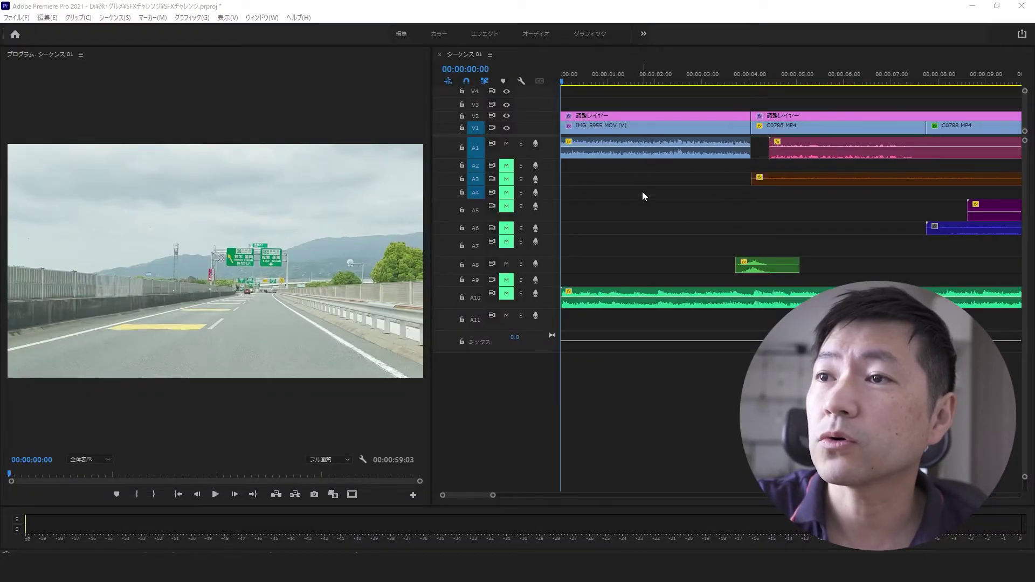
- Play a short stretch of the timeline, then zoom it out with the scroll bar
click(626, 230)
key(space)
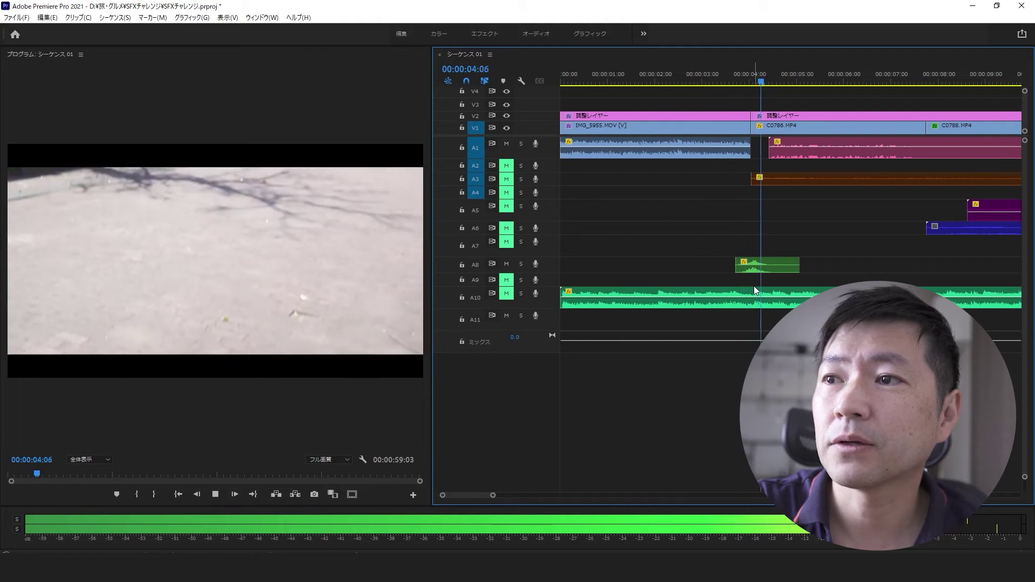
key(space)
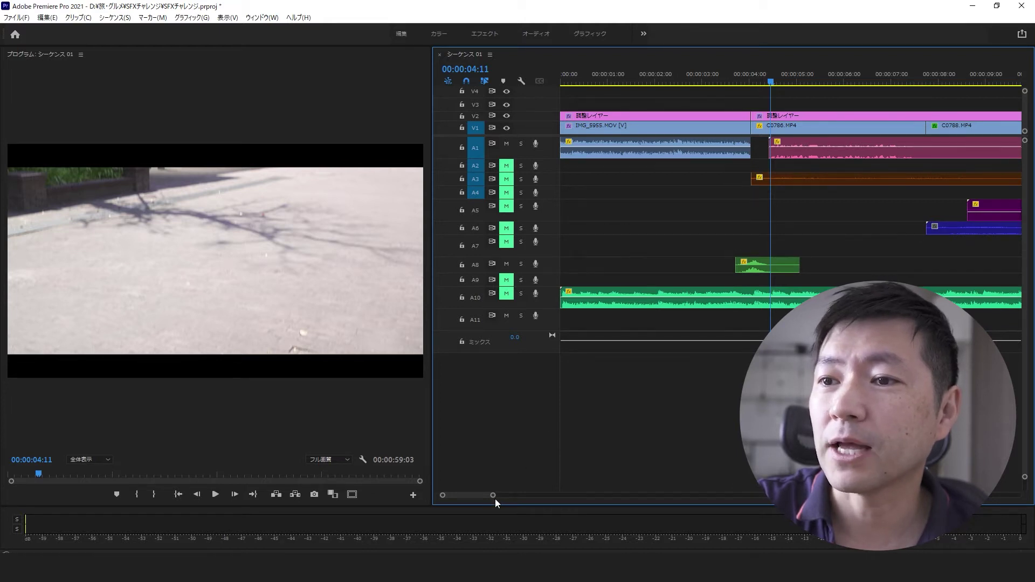
drag(493, 496, 525, 496)
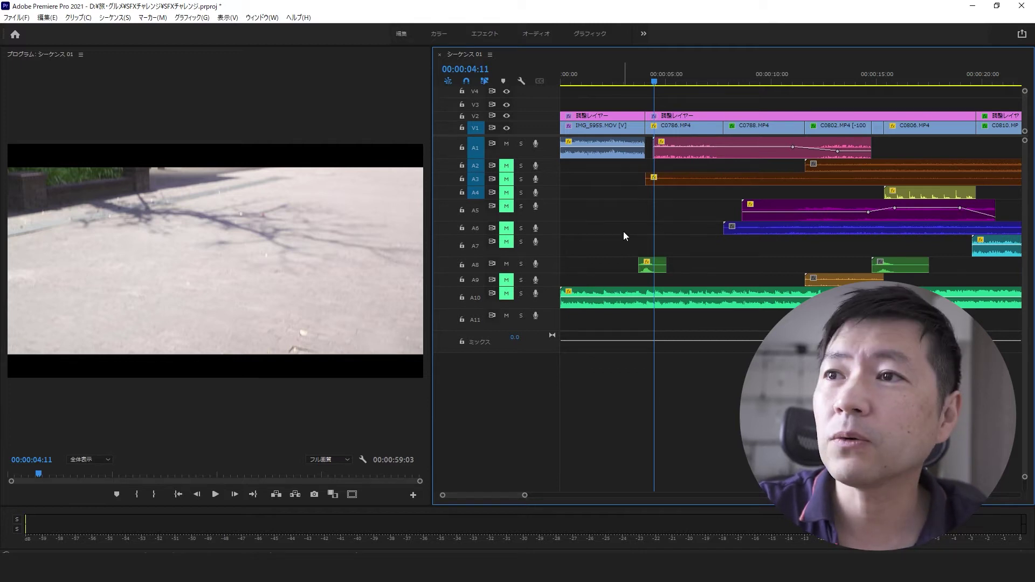
- Unmute A3, mute A1, and play to hear the orange A3 clip
click(684, 180)
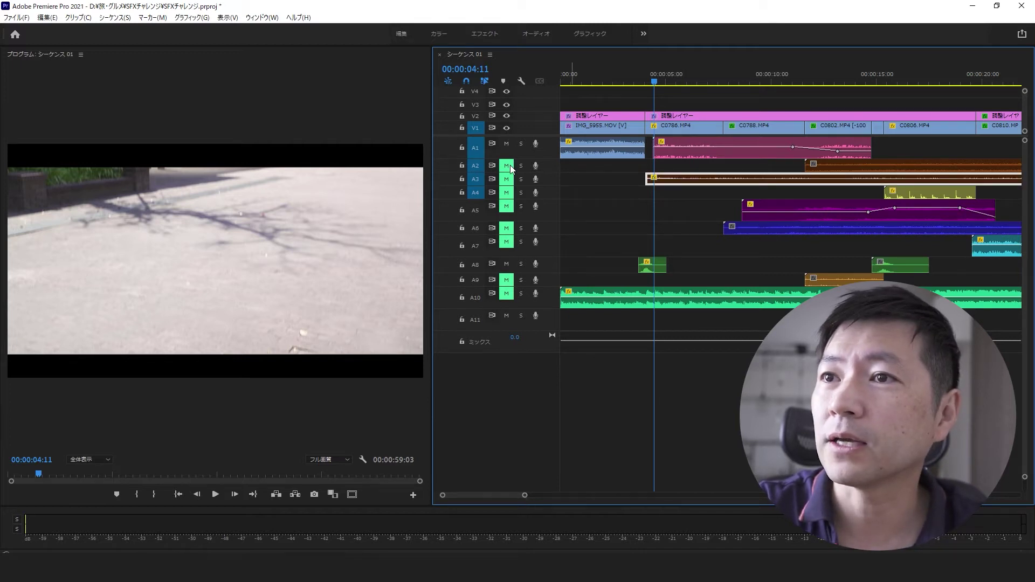
click(506, 143)
click(506, 179)
key(space)
key(space)
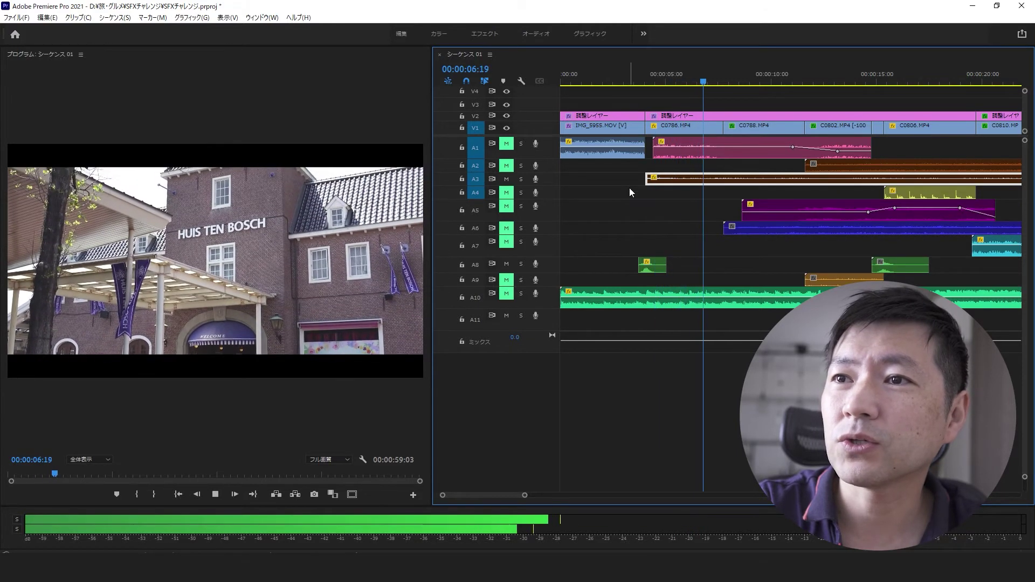
key(space)
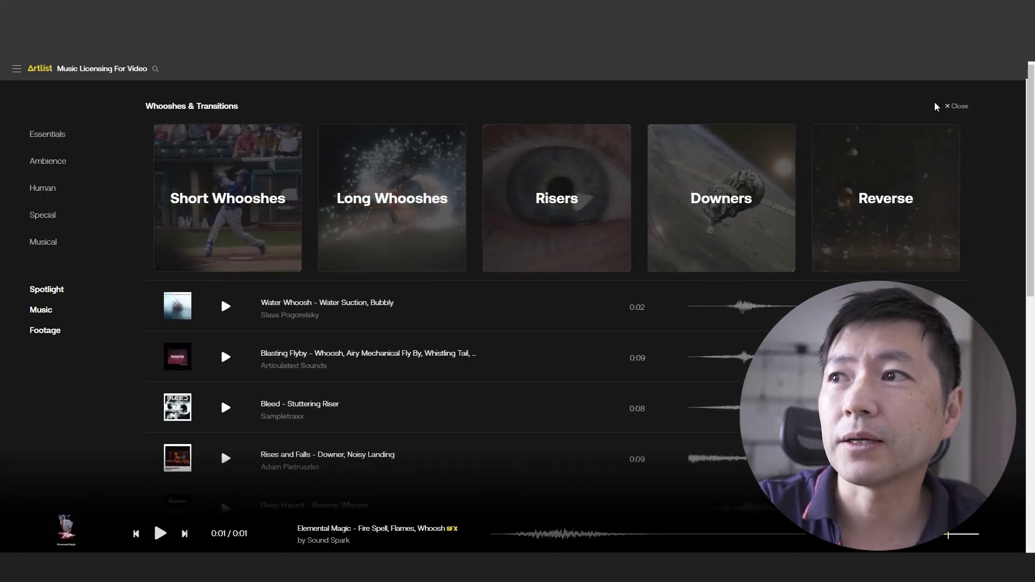
- Search Artlist's sound effects for 'wind'
click(954, 106)
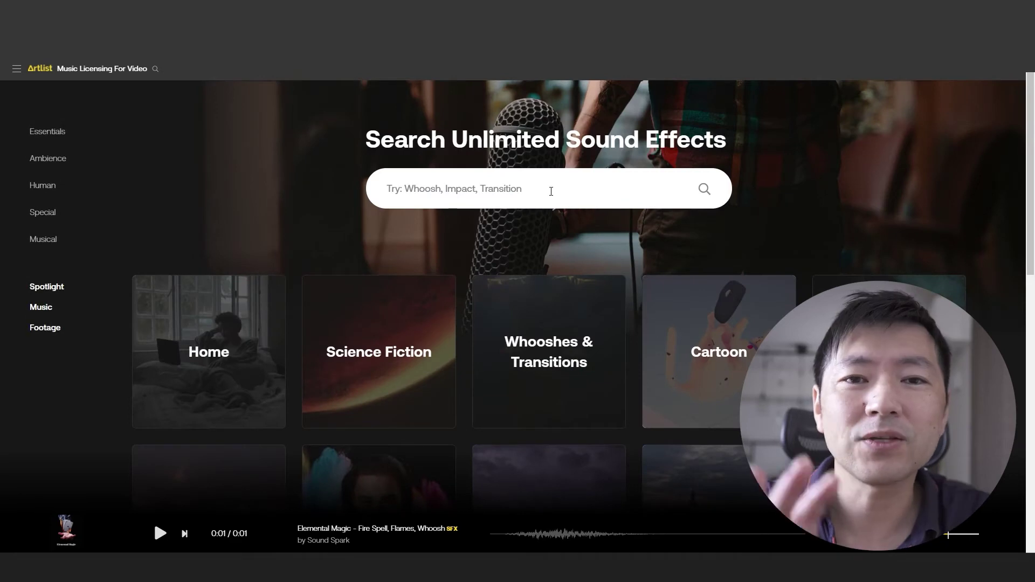
text(win)
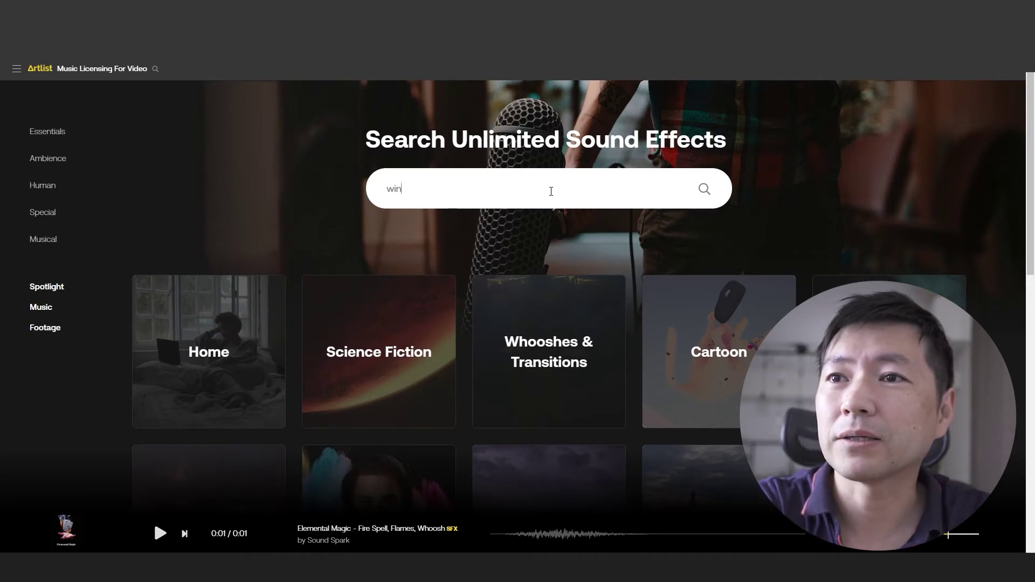
text(d)
key(Return)
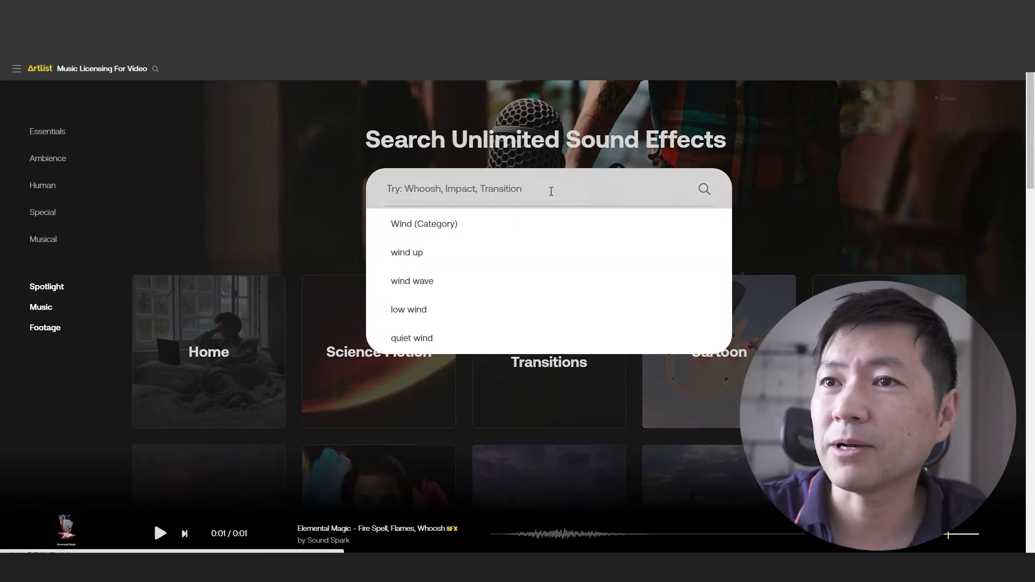
- Preview the blustery wind with rain, desolate blustery wind and Bora Wind tracks, then stop
click(226, 190)
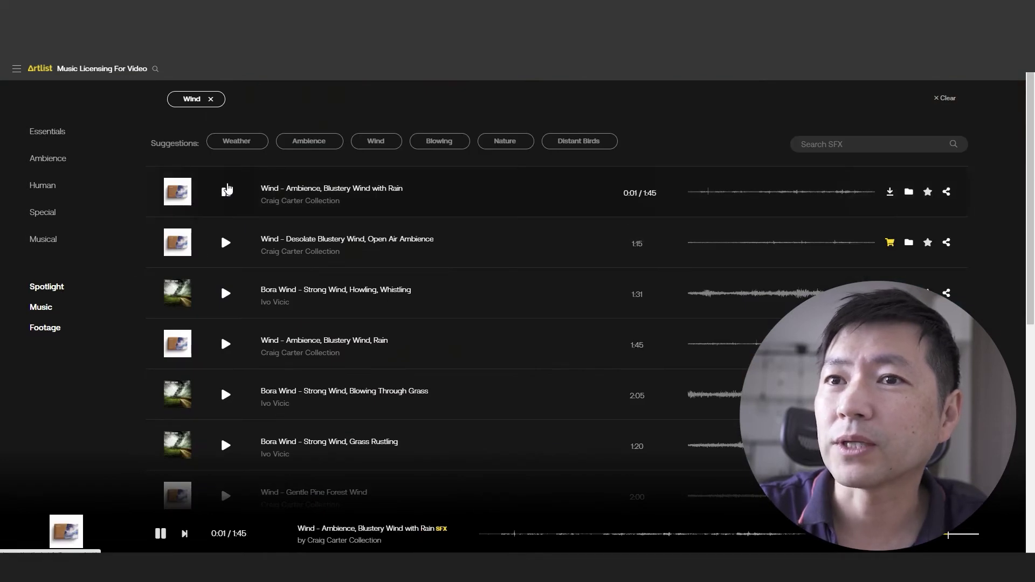
click(225, 243)
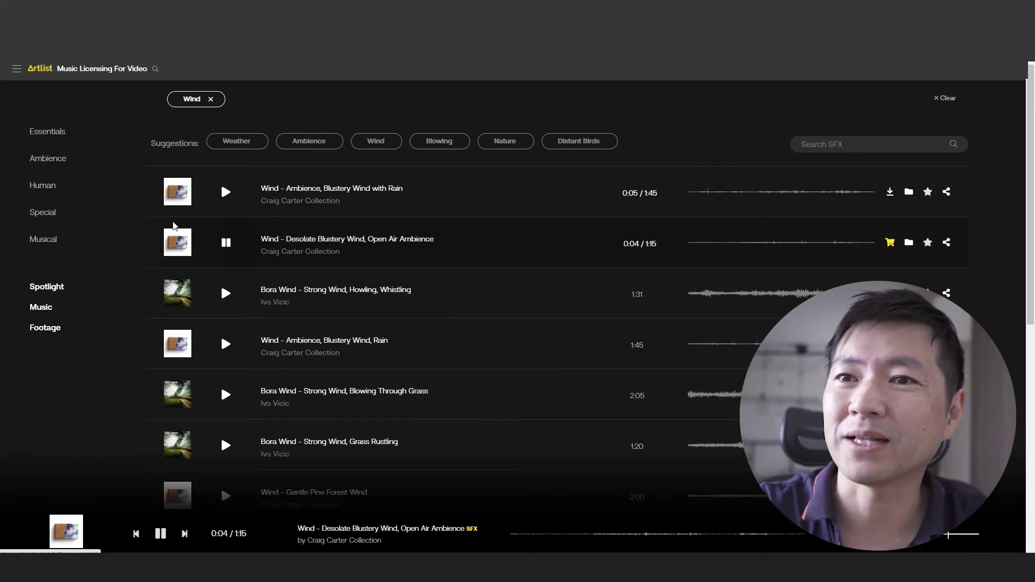
click(225, 294)
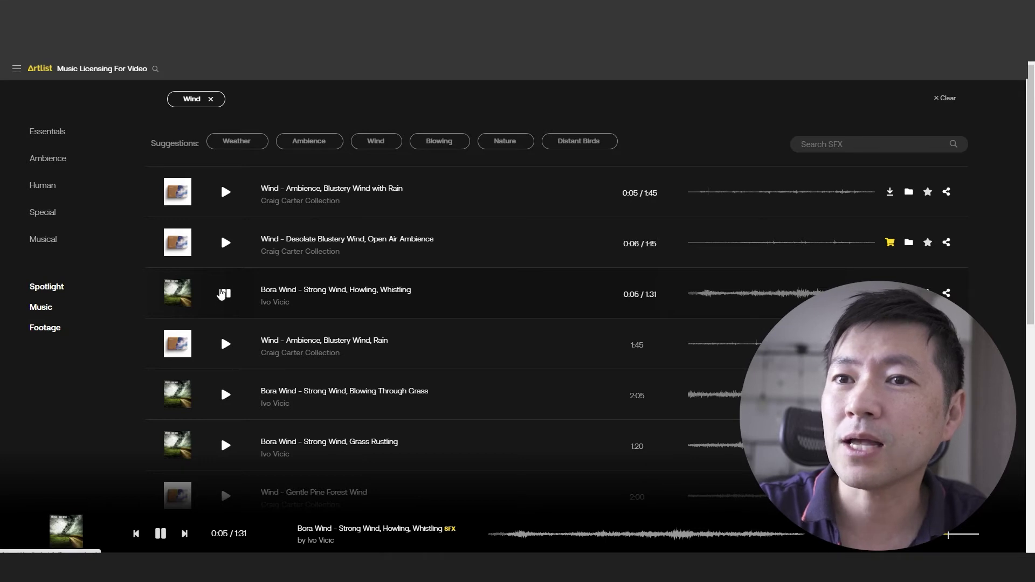
click(221, 293)
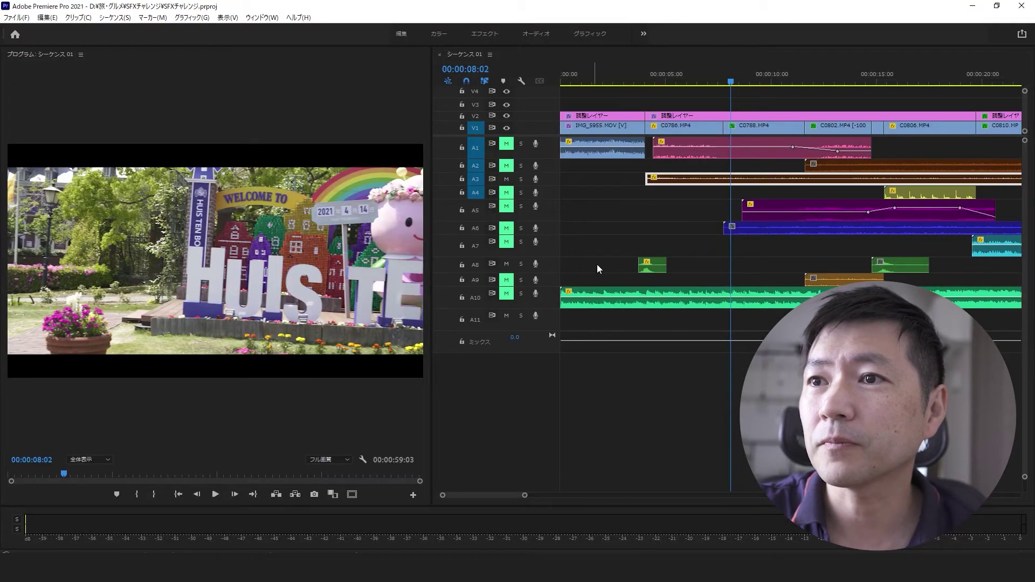
- Briefly play and stop the sequence, then unmute audio track A1
key(space)
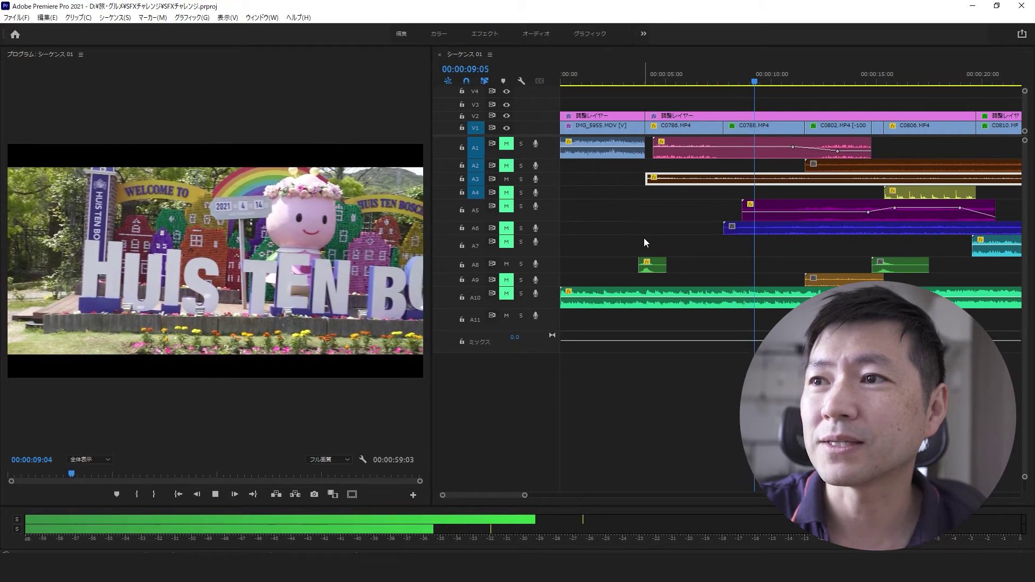
key(space)
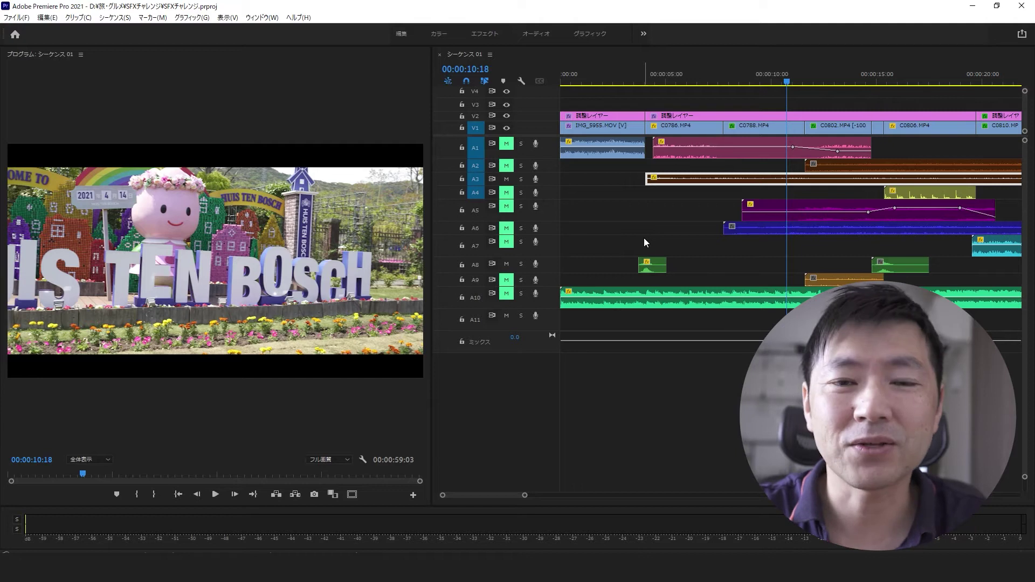
click(649, 237)
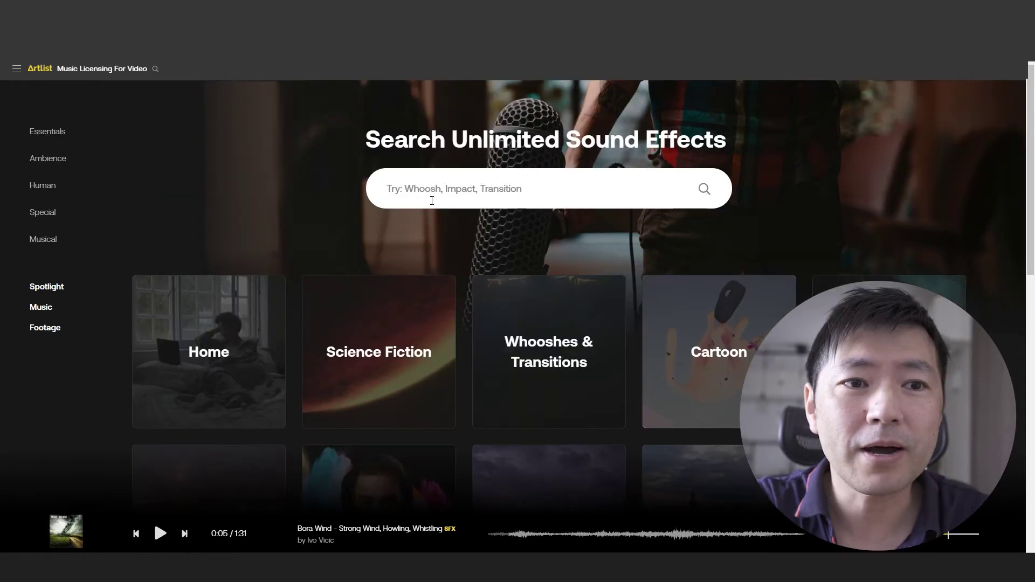
- Search 'forest' and preview Wild Boar, Ravens Croaking, Red Deer Roaring, Wolves Pack Howling and Birds Chirping
text(forest)
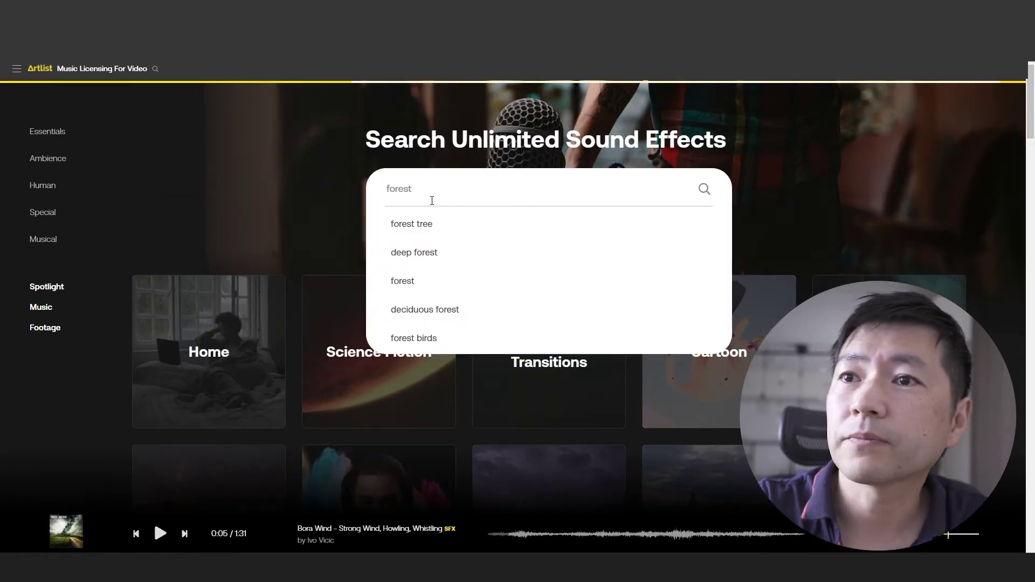
key(Return)
click(223, 198)
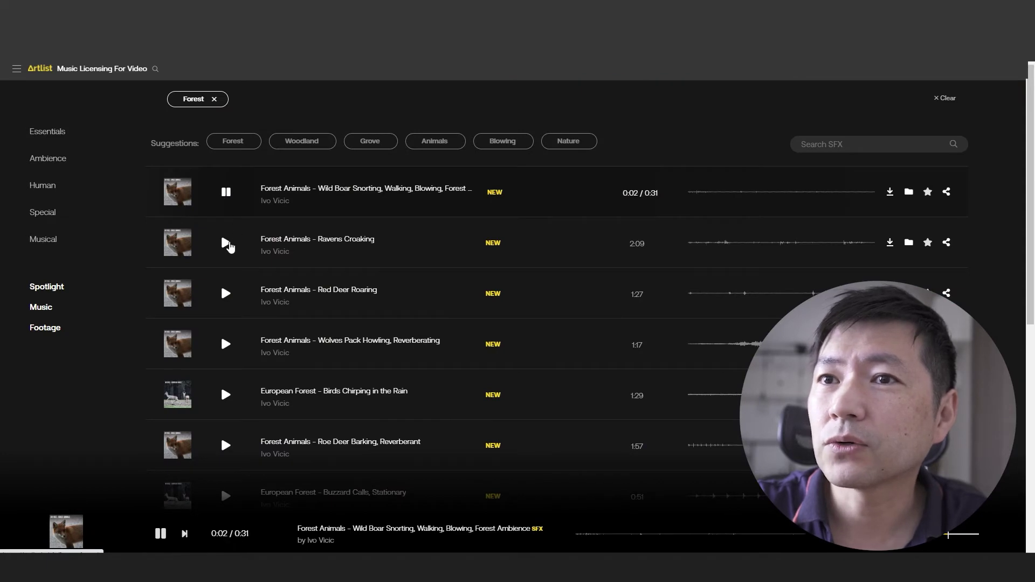
click(227, 244)
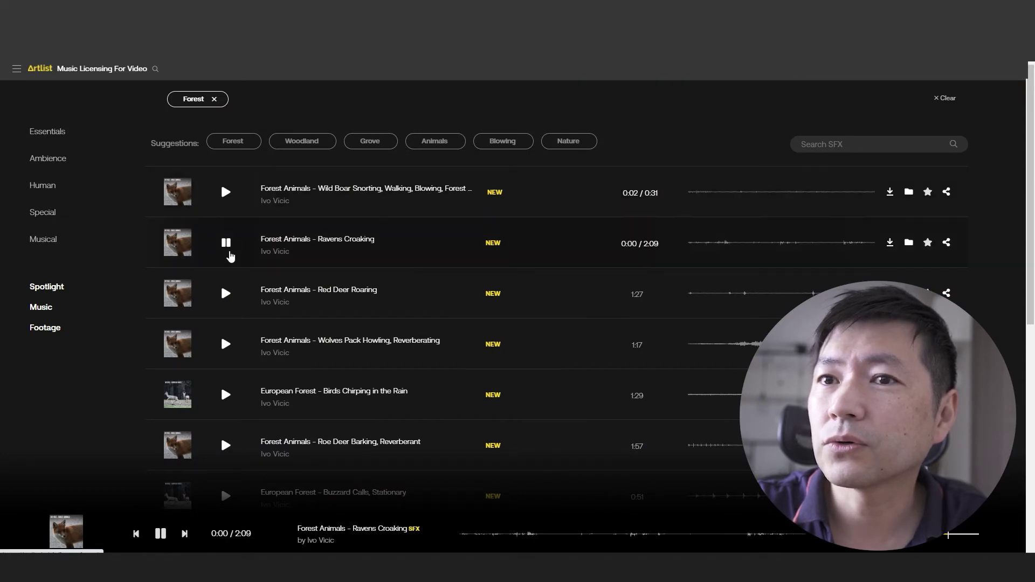
click(227, 293)
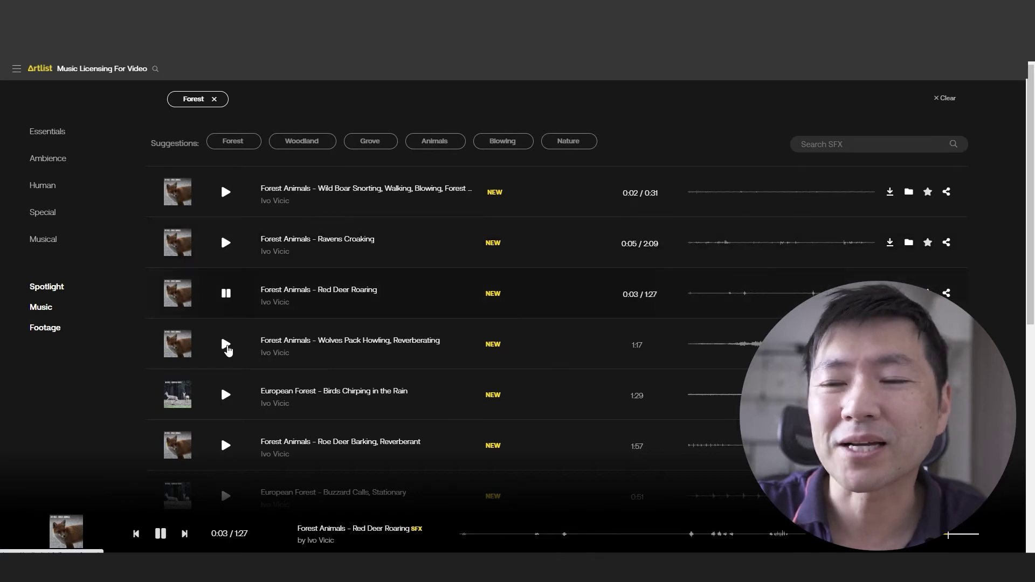
click(227, 348)
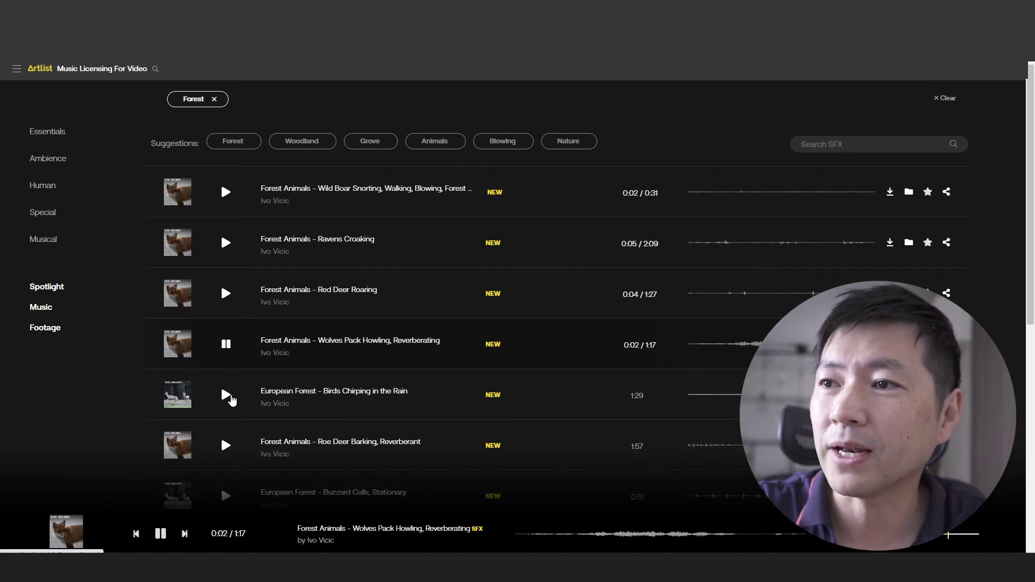
click(230, 398)
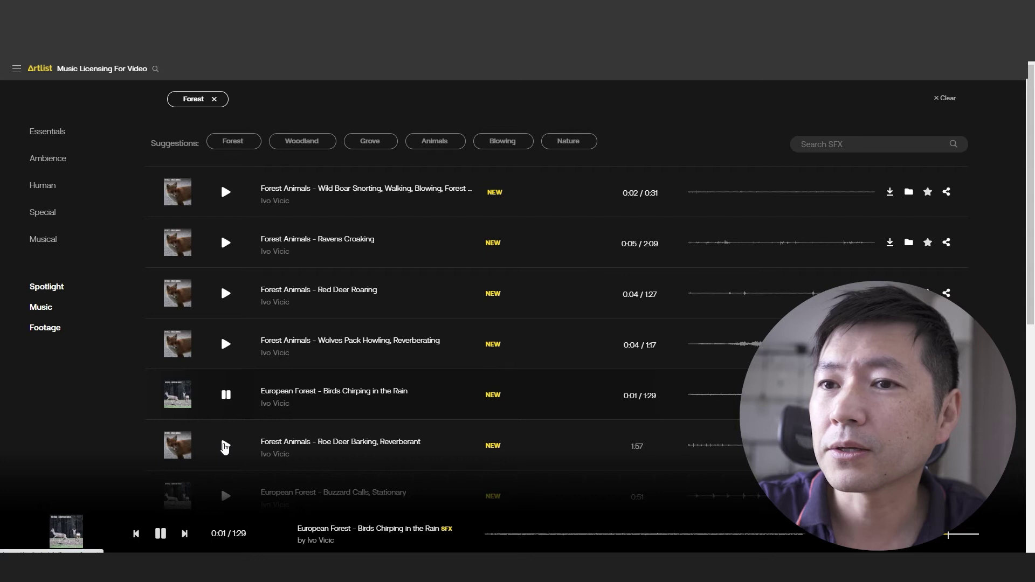
key(Down)
key(Down)
key(Down)
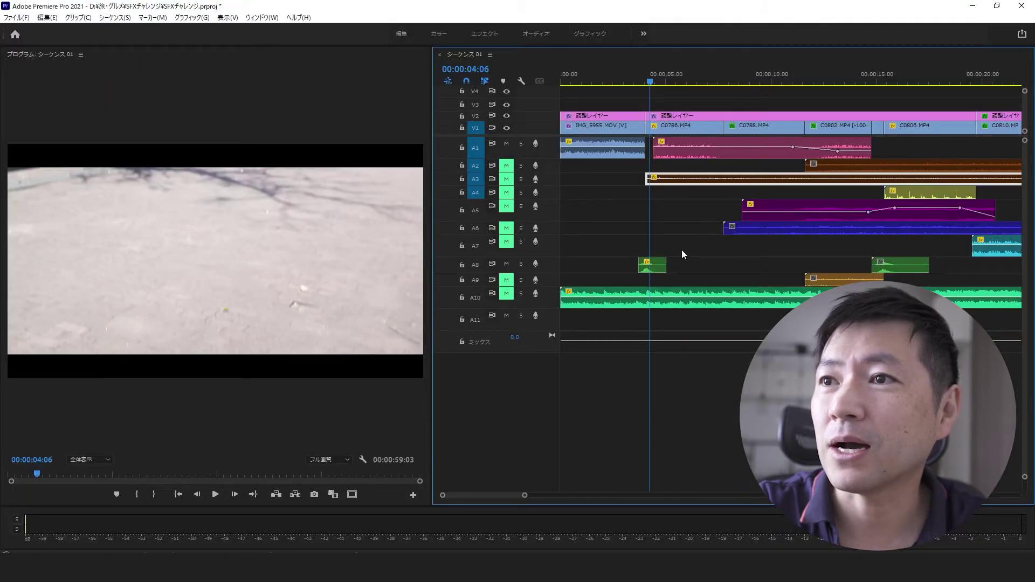
- Play the sequence from about 4 to 11 seconds in two passes, stopping after each
key(space)
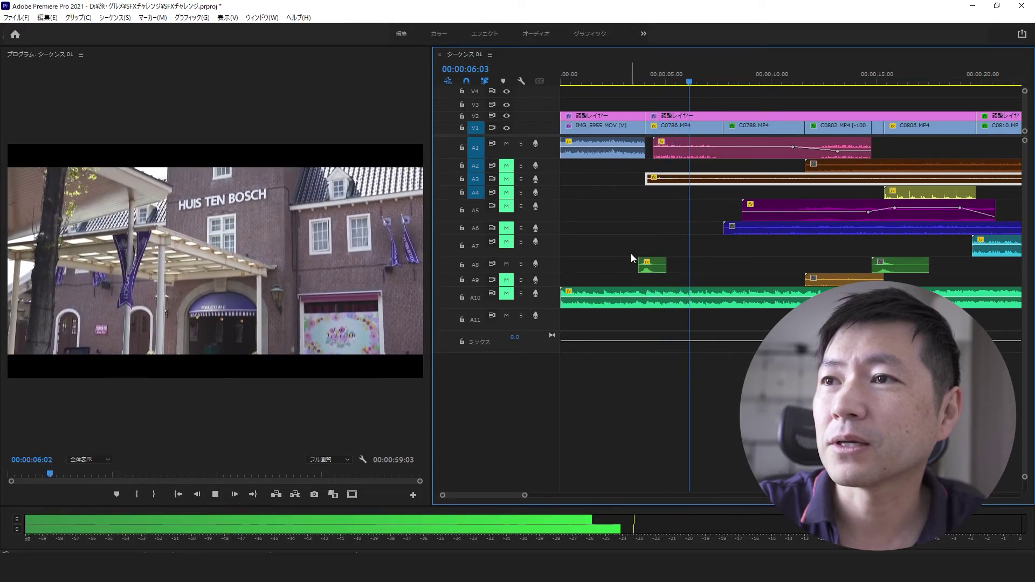
key(space)
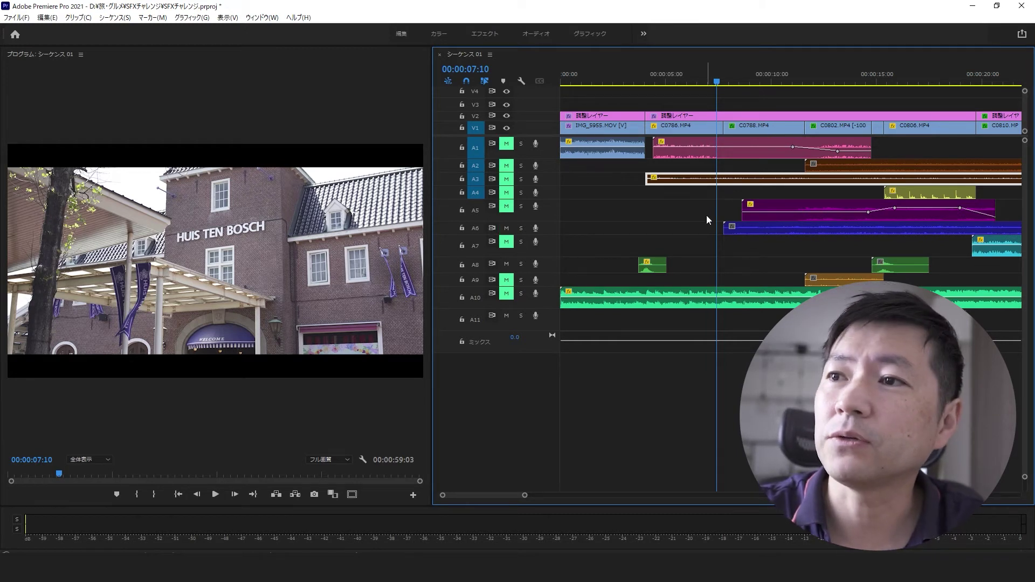
key(space)
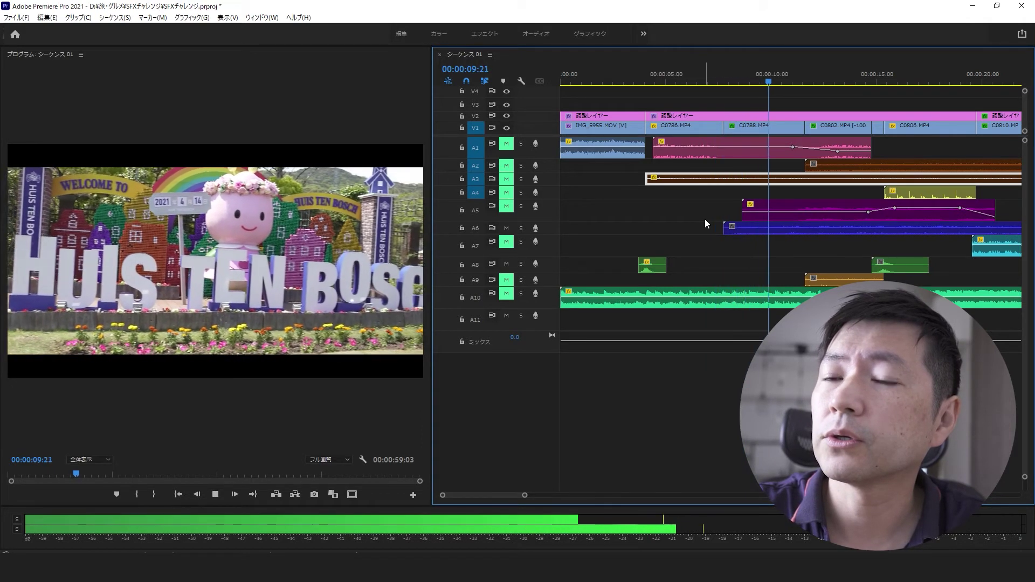
key(space)
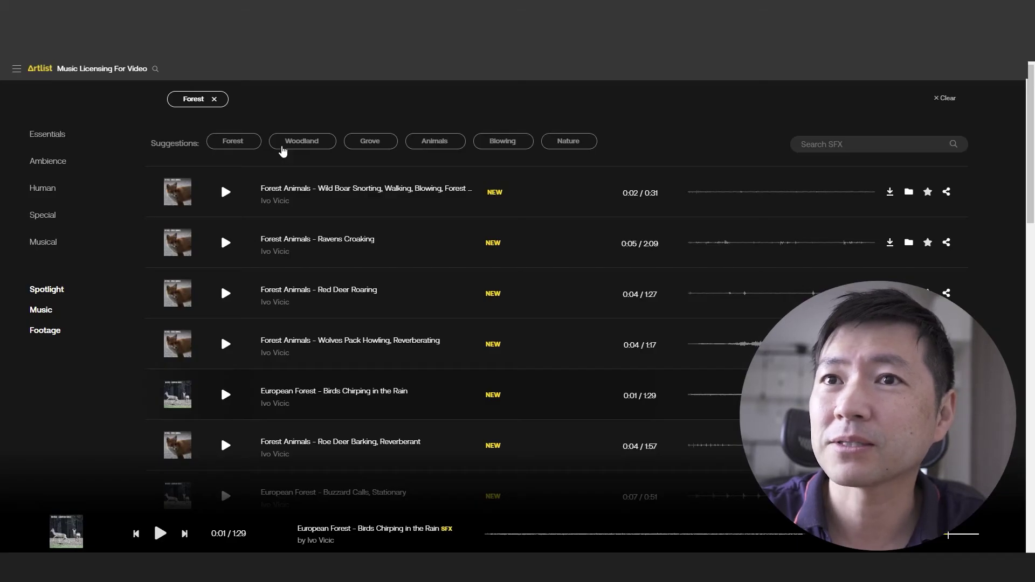
- Search Artlist's sound effects for 'town'
scroll(469, 234, down, 1)
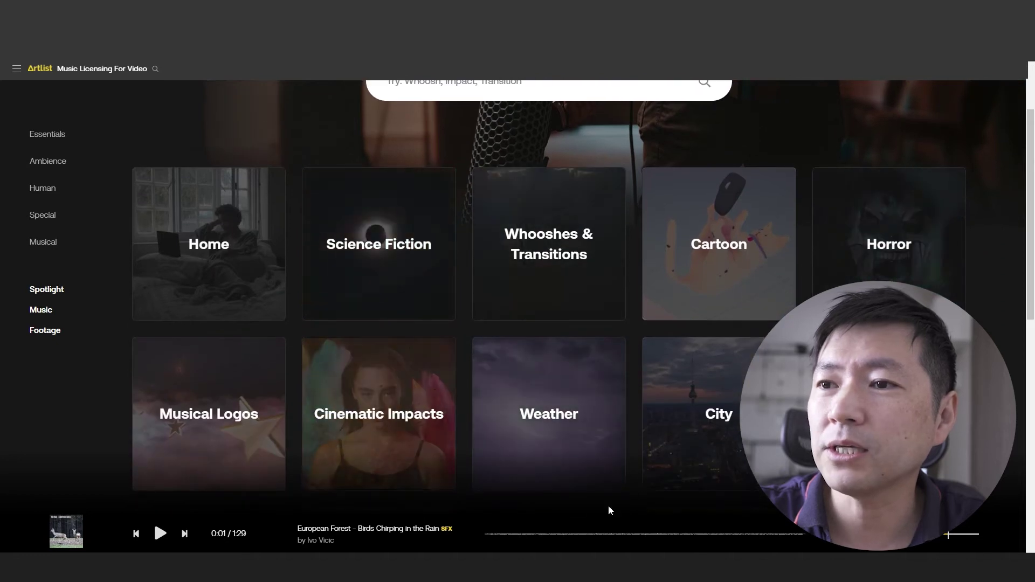
scroll(567, 470, down, 2)
scroll(471, 362, up, 4)
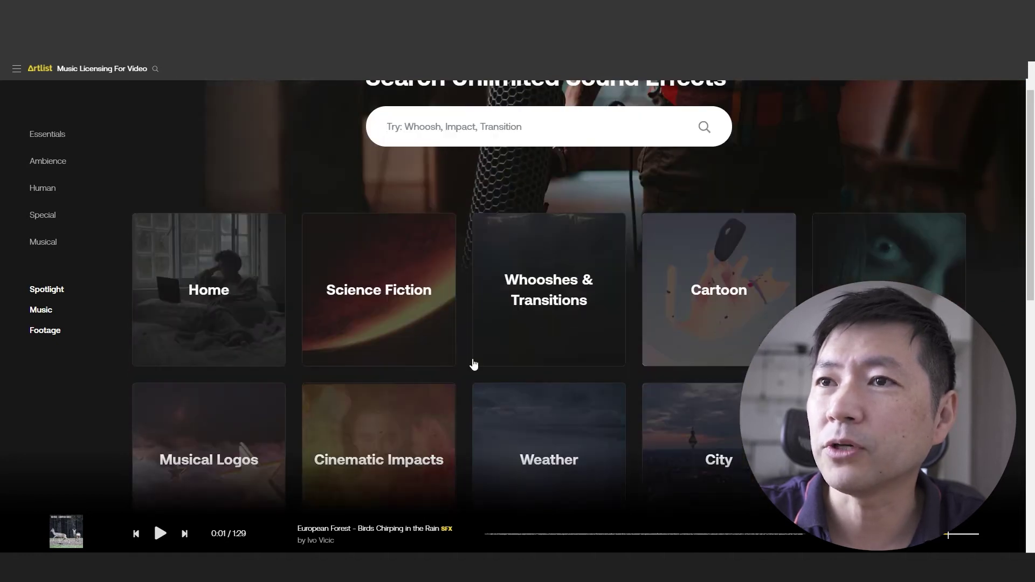
click(441, 196)
text(t)
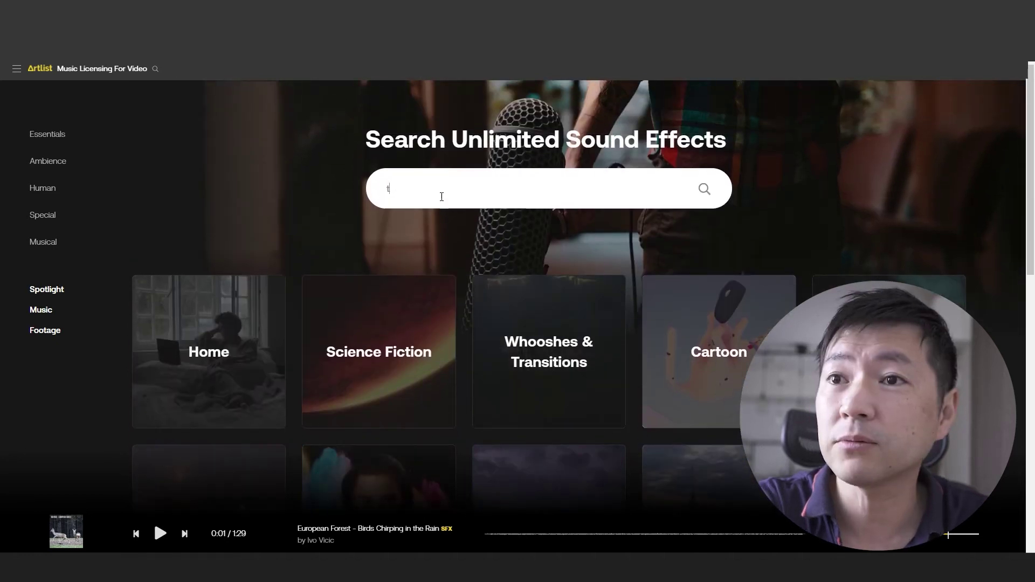
text(own)
key(Return)
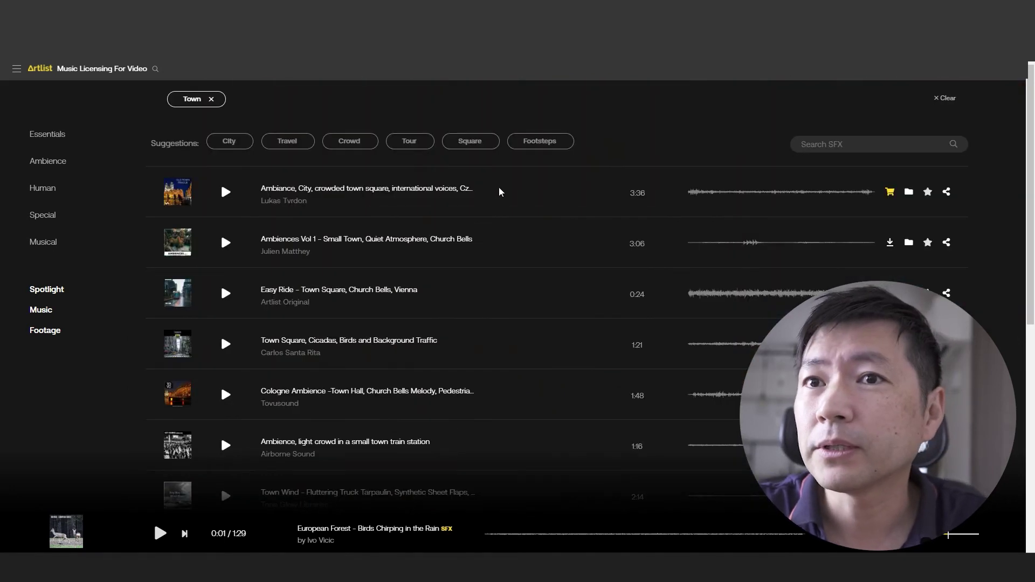
- Preview the crowded town square, quiet small town and Easy Ride tracks, then stop
click(226, 193)
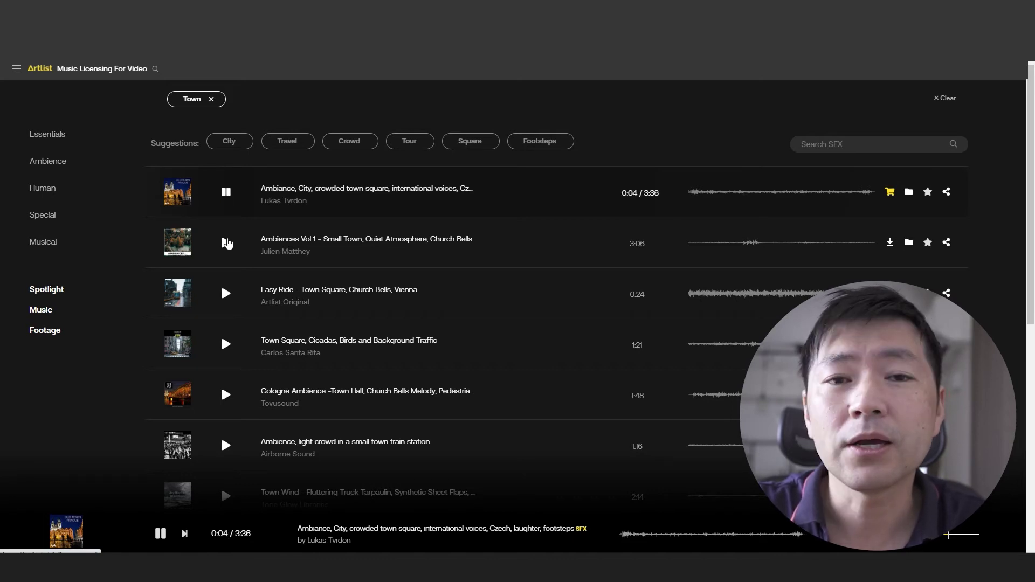
click(225, 243)
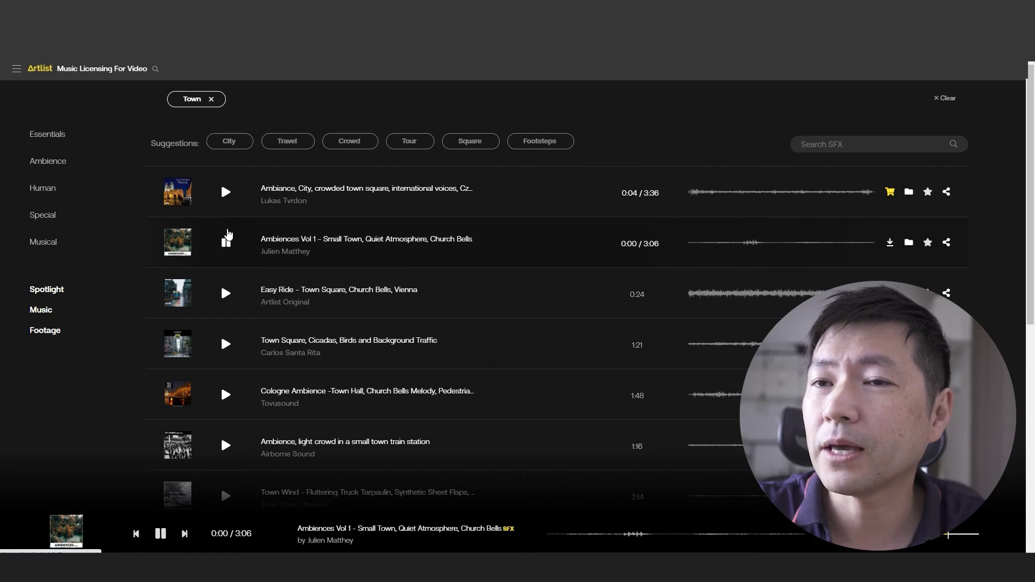
click(225, 297)
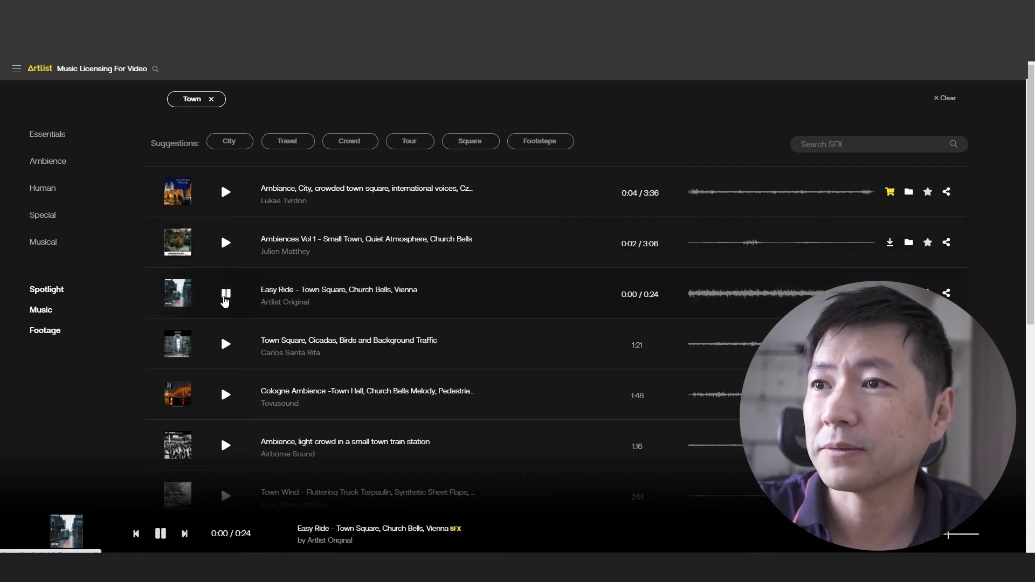
click(232, 297)
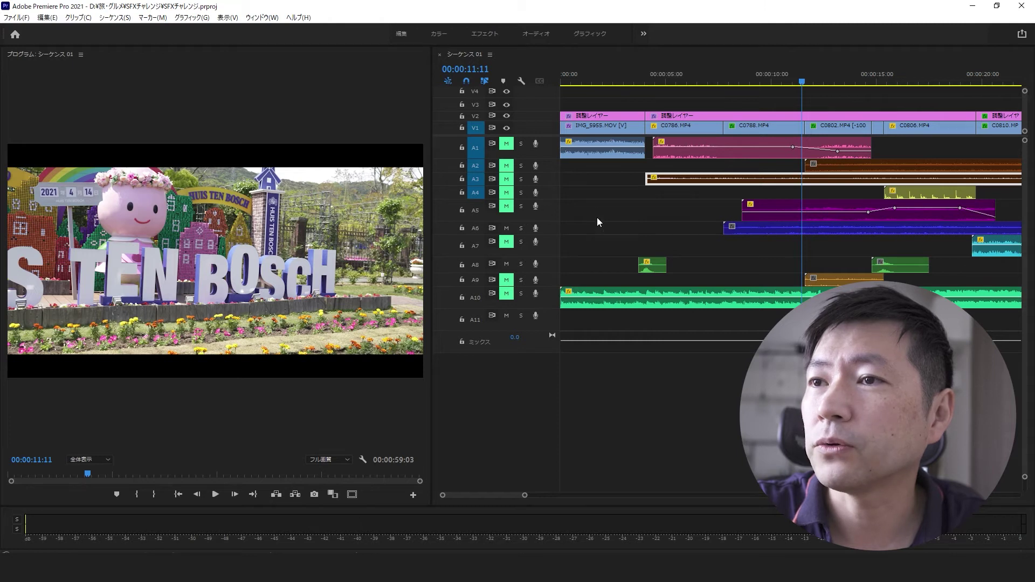
- Unmute track A5, mute A6 again, and replay the earlier passage
key(space)
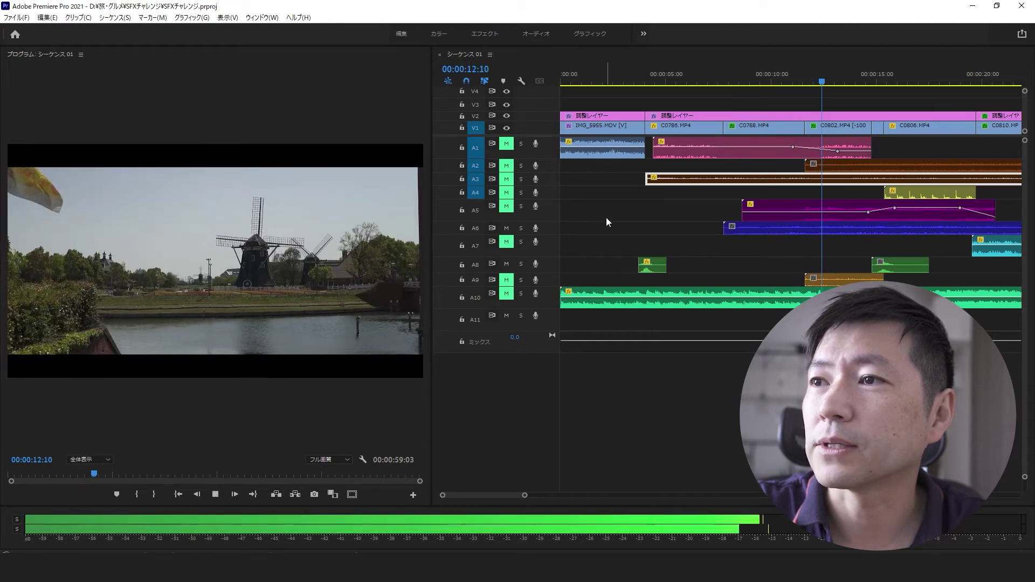
key(space)
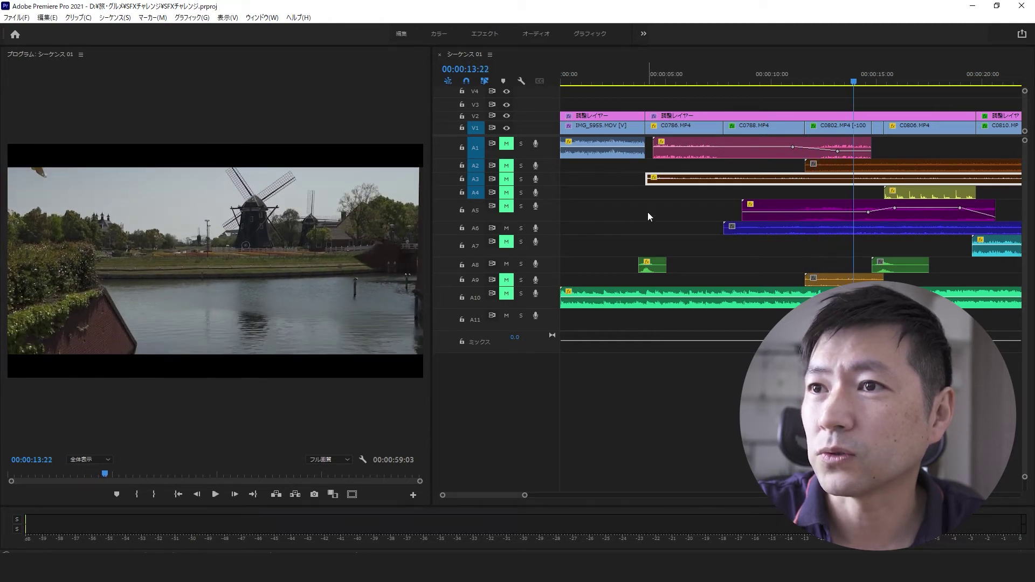
click(504, 210)
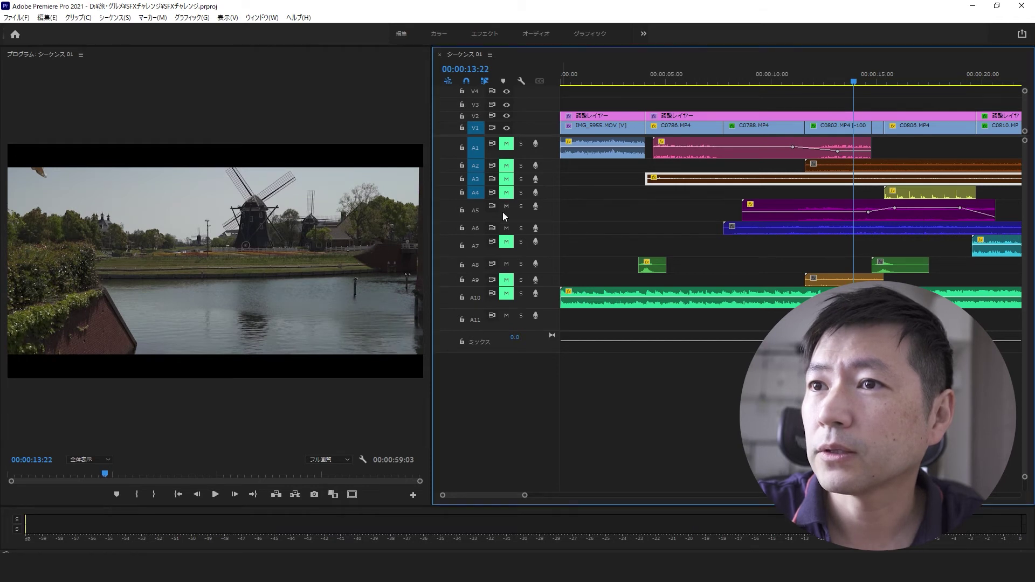
click(506, 228)
key(Up)
key(Up)
key(space)
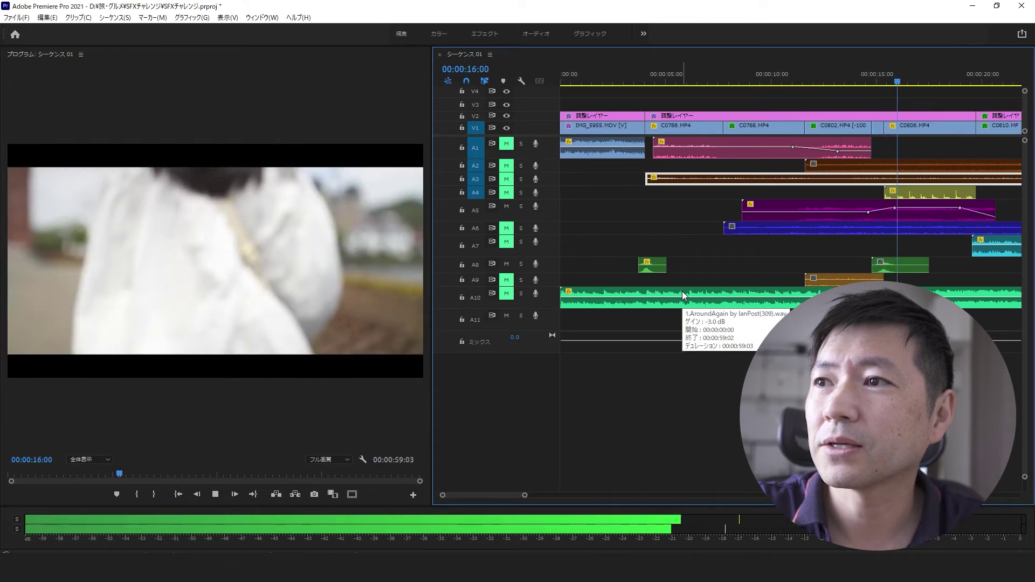
key(space)
- Play from 14 seconds, then from 14:16 with A5 muted and A8 audible
click(857, 80)
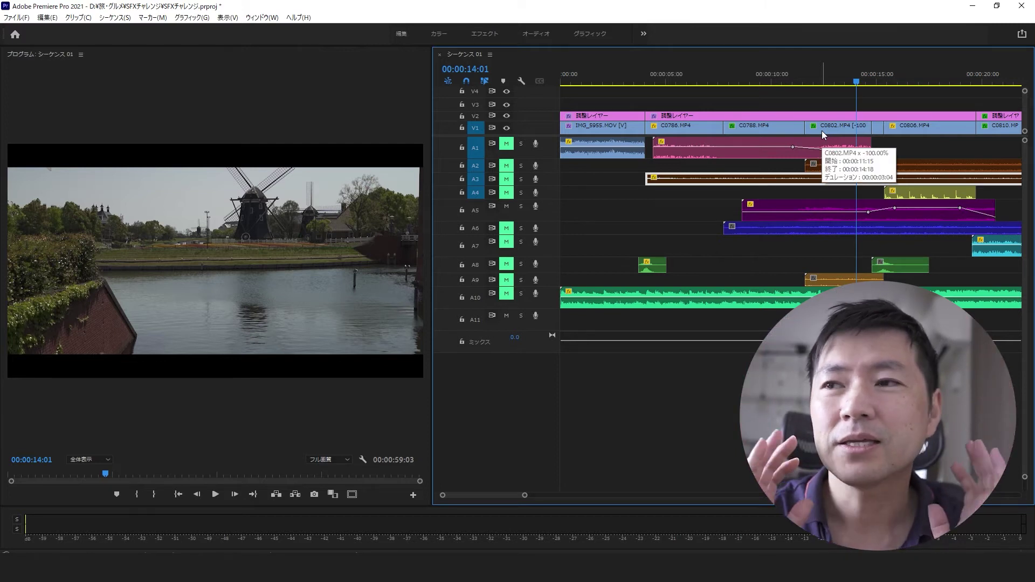
key(space)
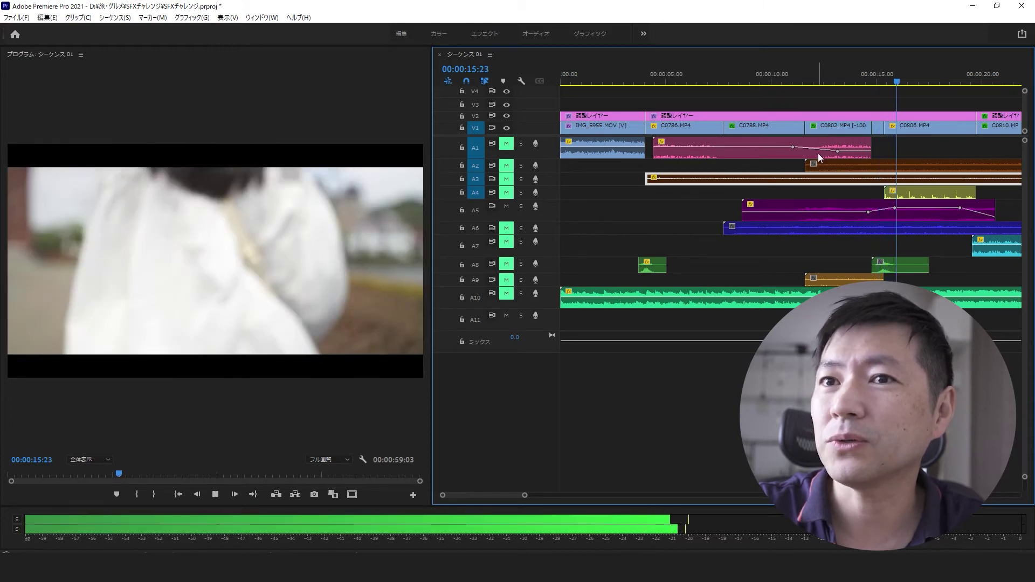
key(space)
click(870, 79)
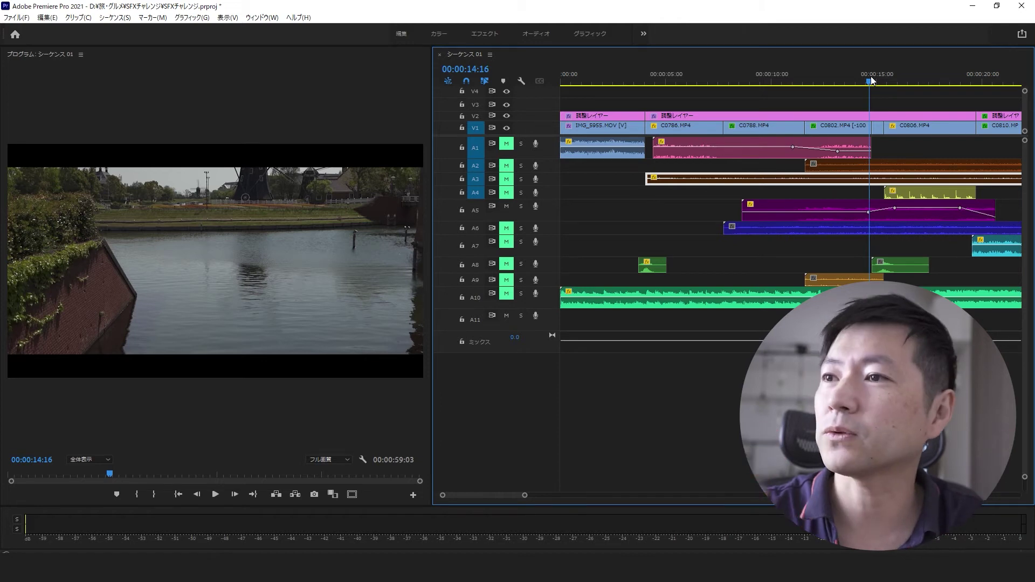
click(506, 206)
click(507, 265)
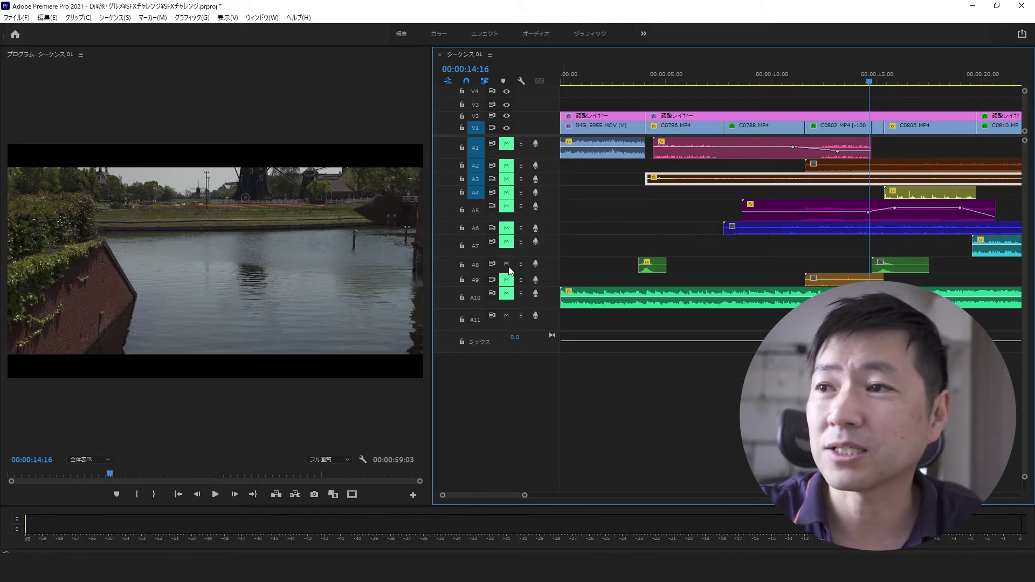
key(space)
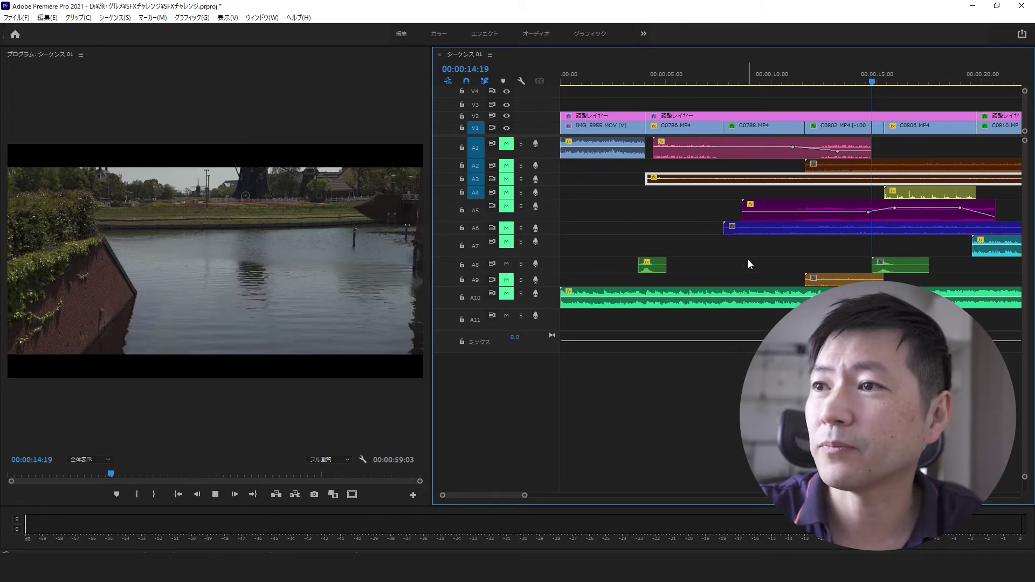
key(space)
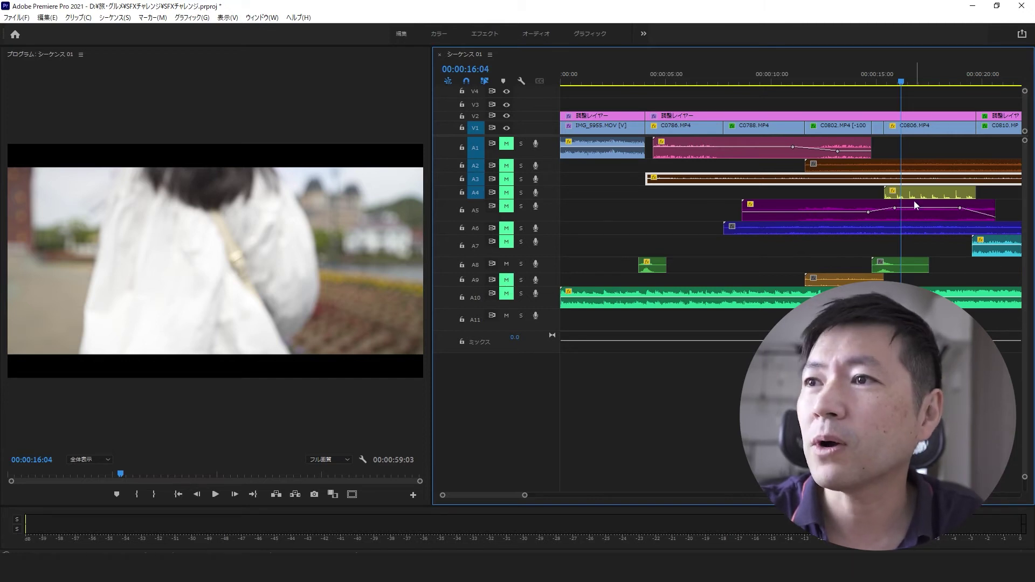
- Unmute track A4 and play through to 19 seconds
click(512, 193)
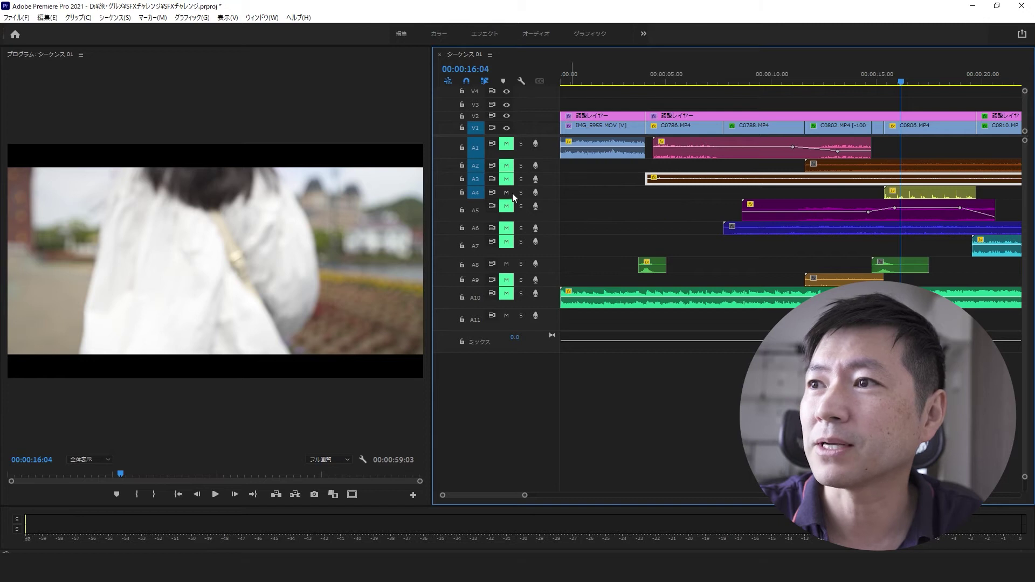
key(space)
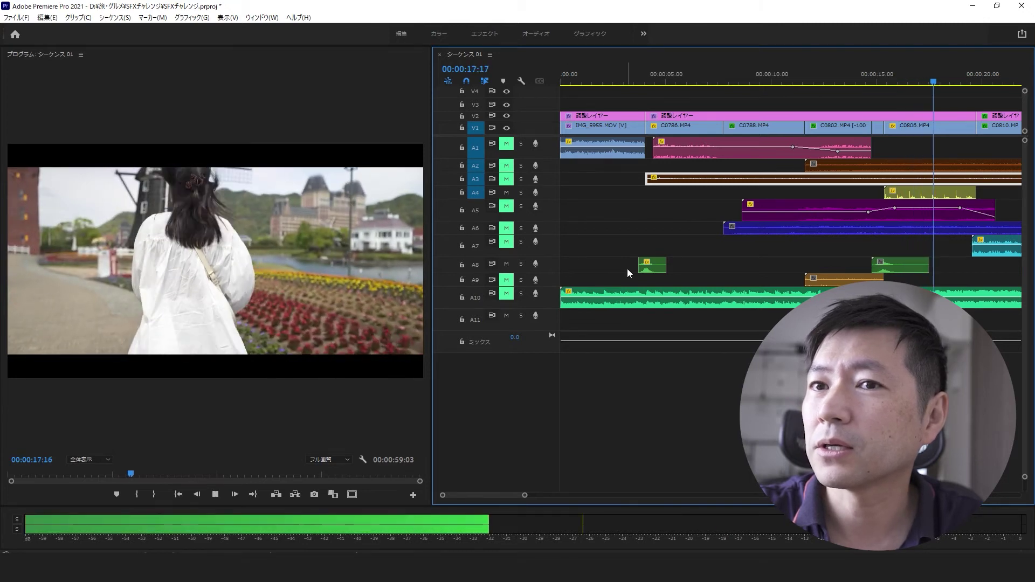
key(space)
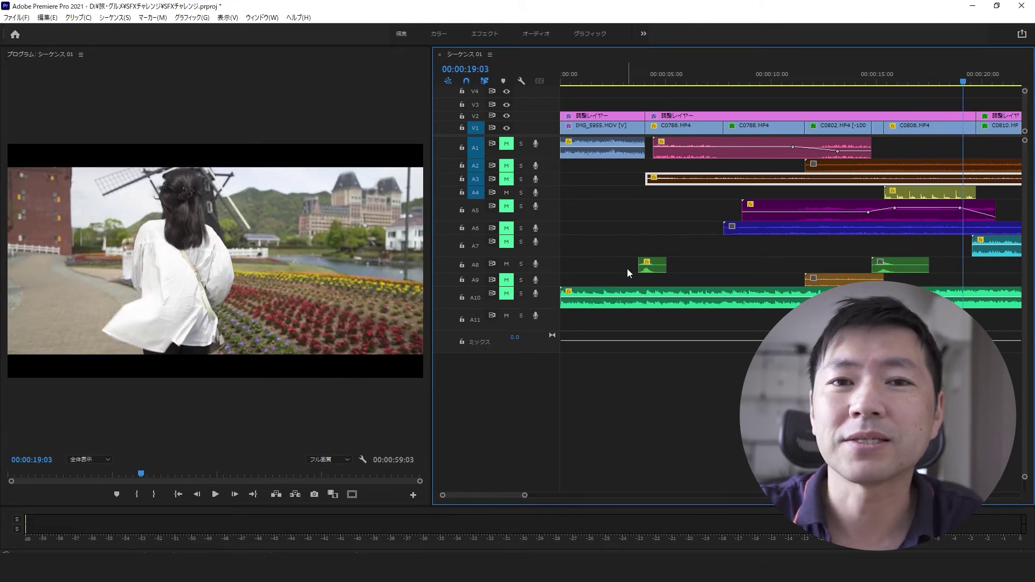
- Select the A4 wind ambience clip and play from 14:21, then from 18:11 to 20 seconds
click(897, 194)
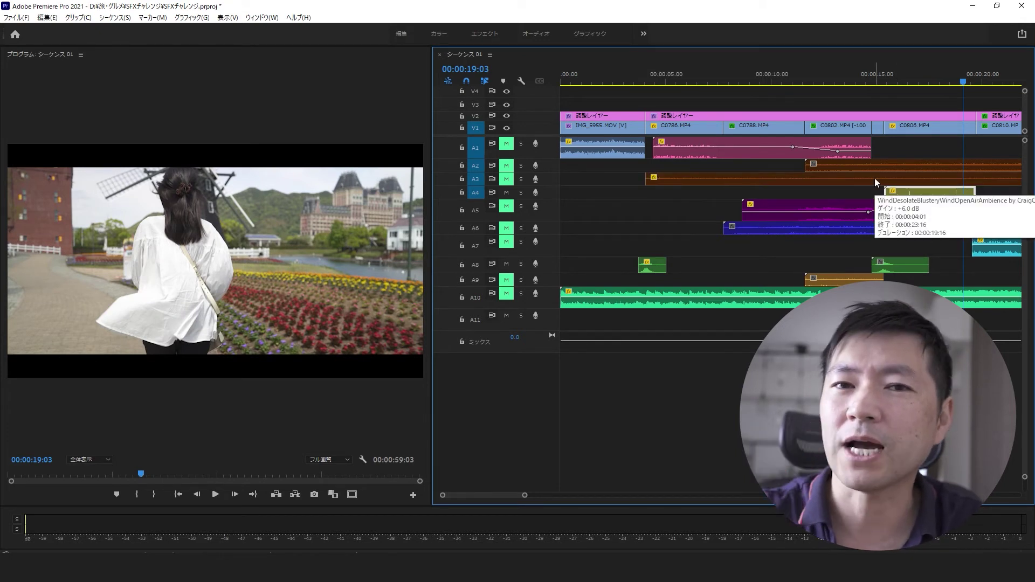
click(871, 70)
key(space)
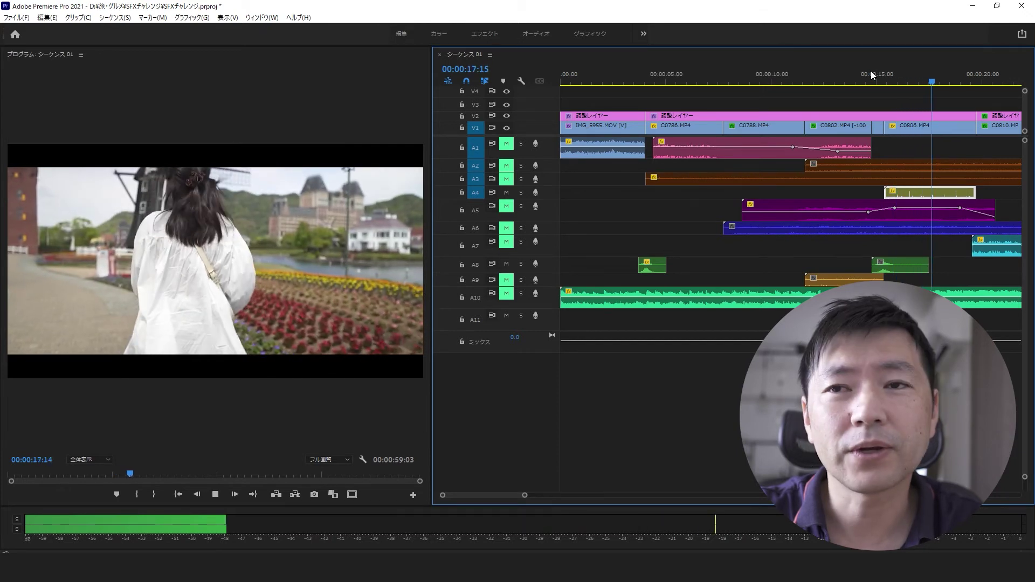
key(space)
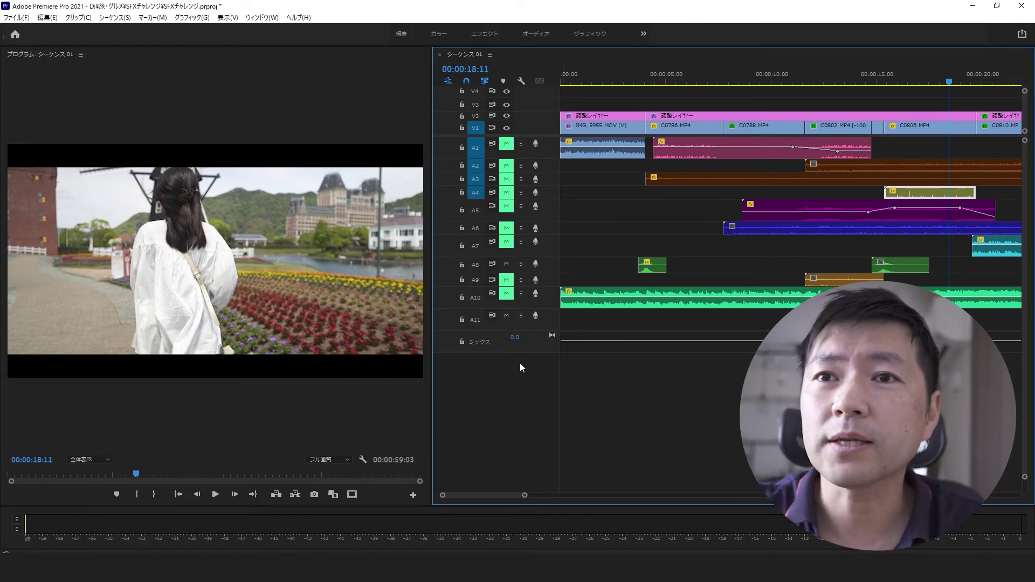
key(space)
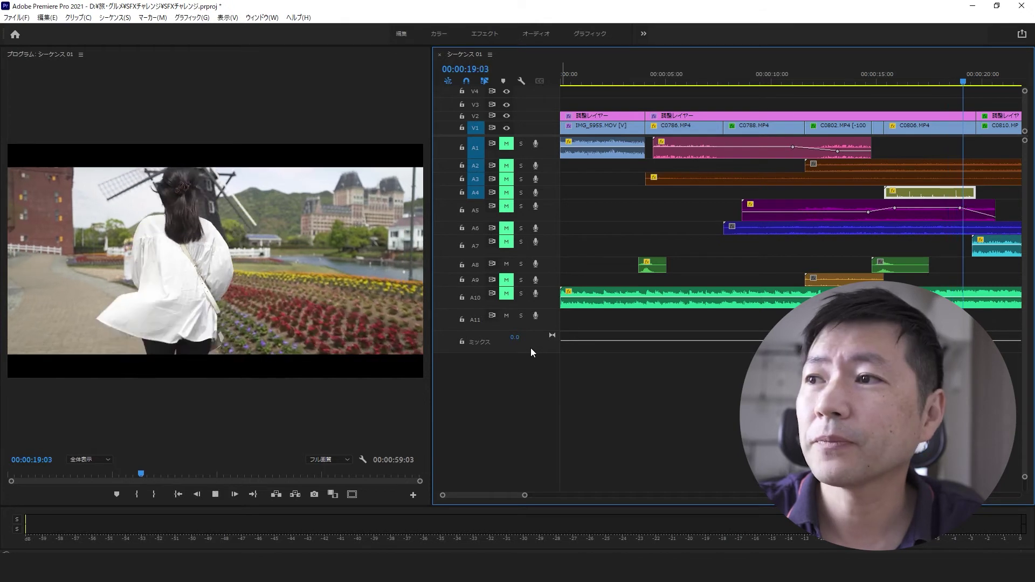
key(space)
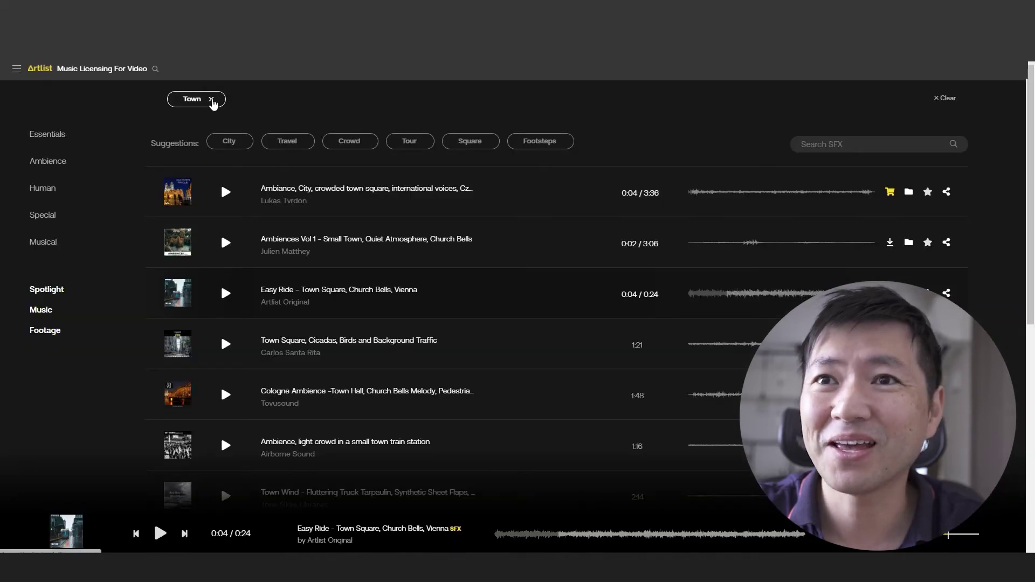
- Clear the Town filter and search Artlist for 'windmill' sound effects
click(212, 99)
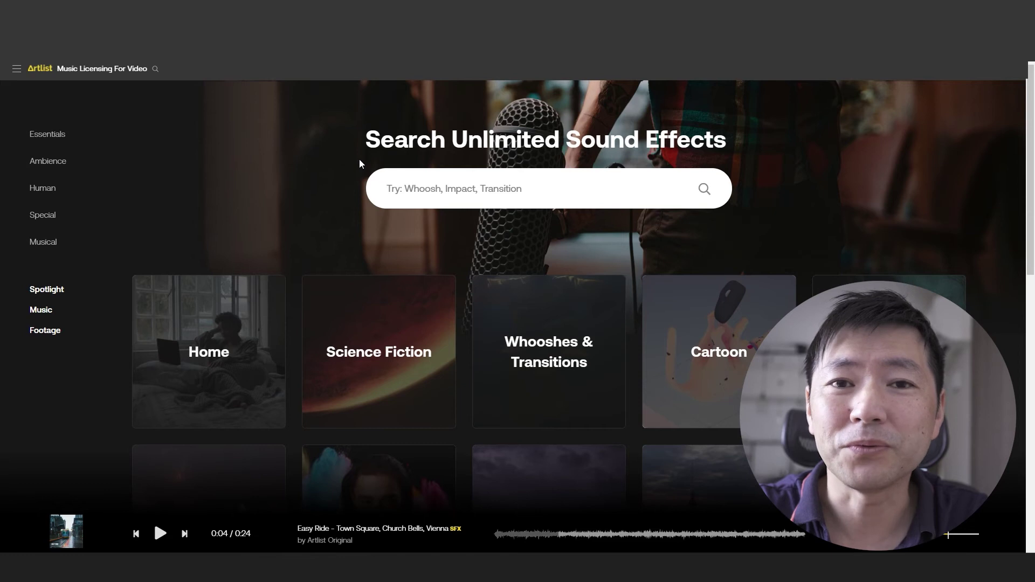
text(wind)
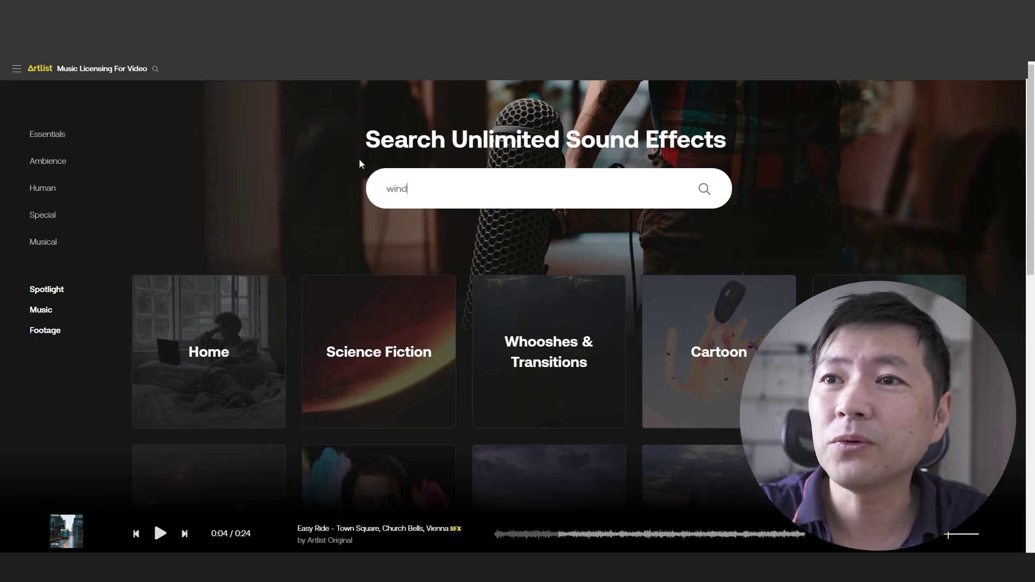
text(mill)
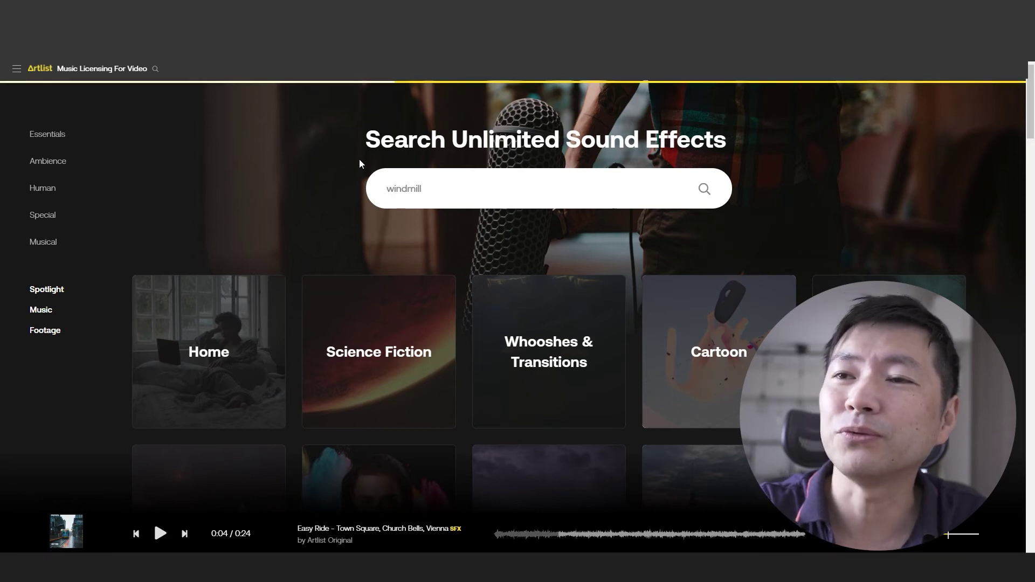
key(Return)
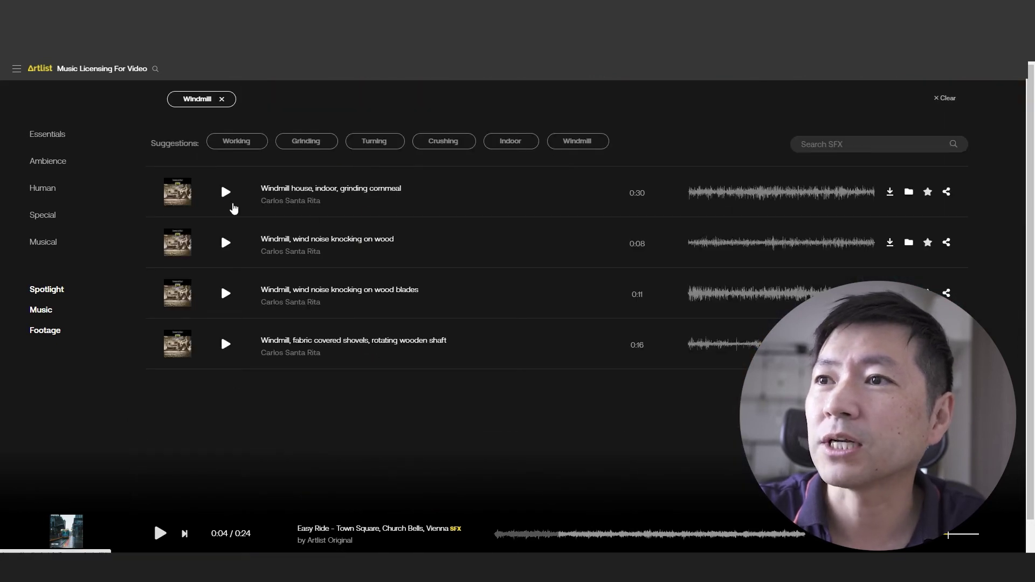
- Preview the cornmeal-grinding windmill sound and the two wind-knocking-on-wood results
click(221, 192)
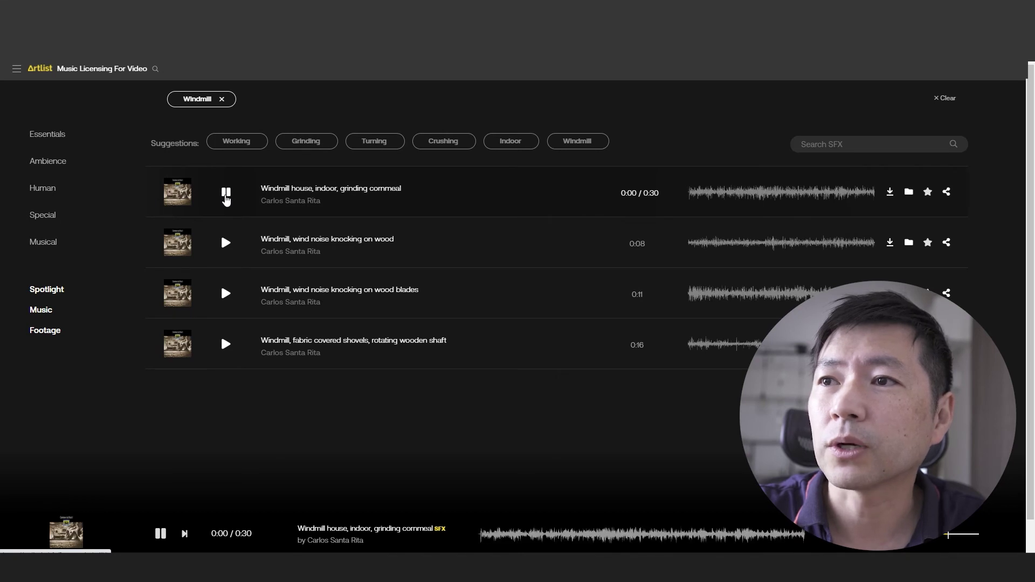
click(226, 195)
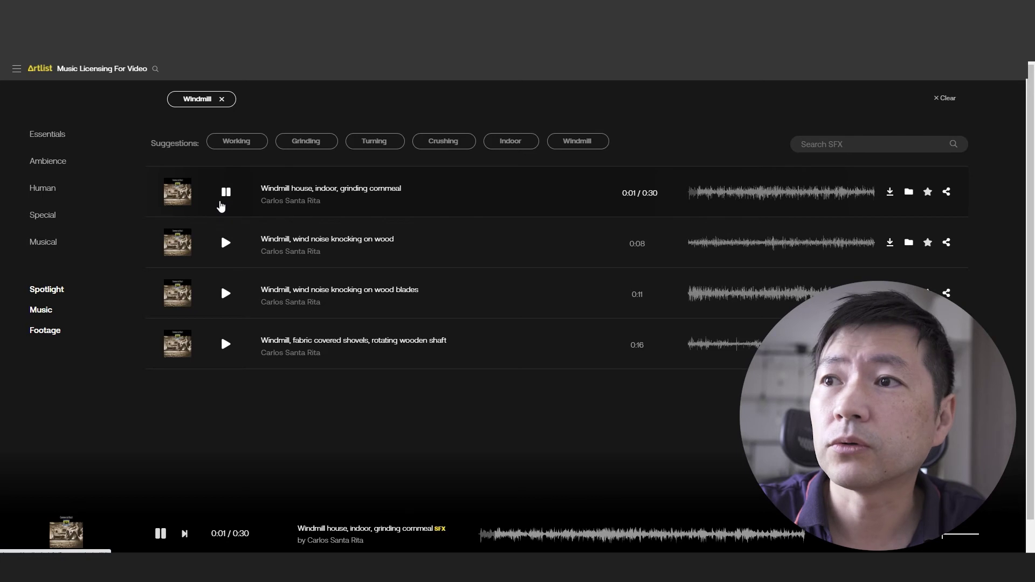
click(225, 245)
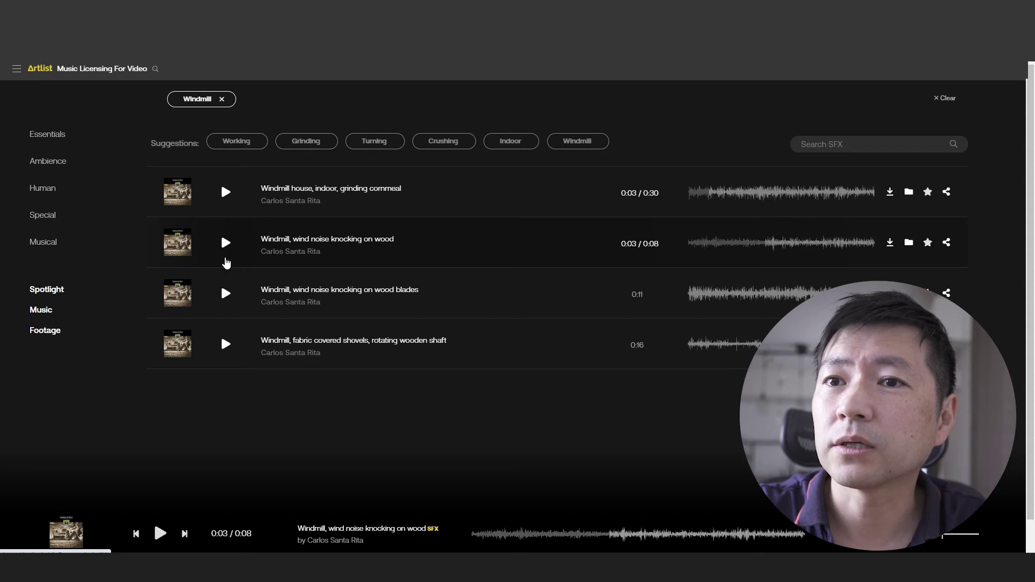
click(227, 296)
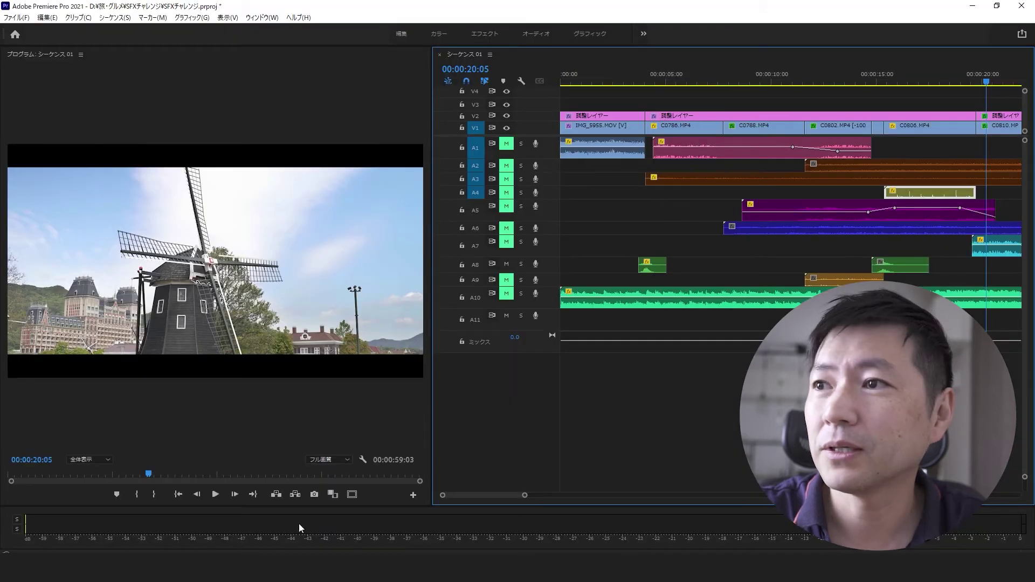
- Unmute track A7 and play the sequence from 18:17
click(509, 242)
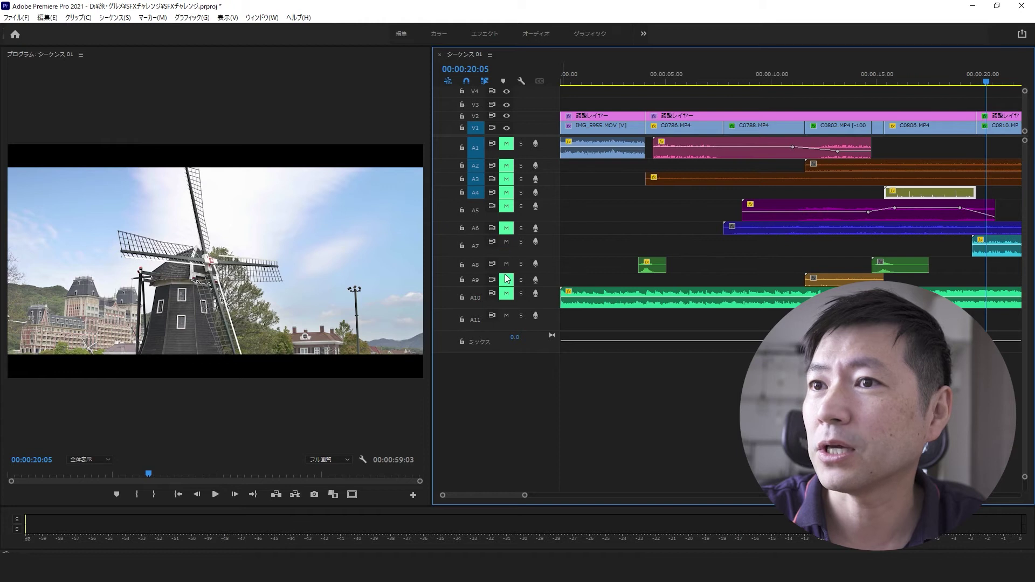
click(953, 73)
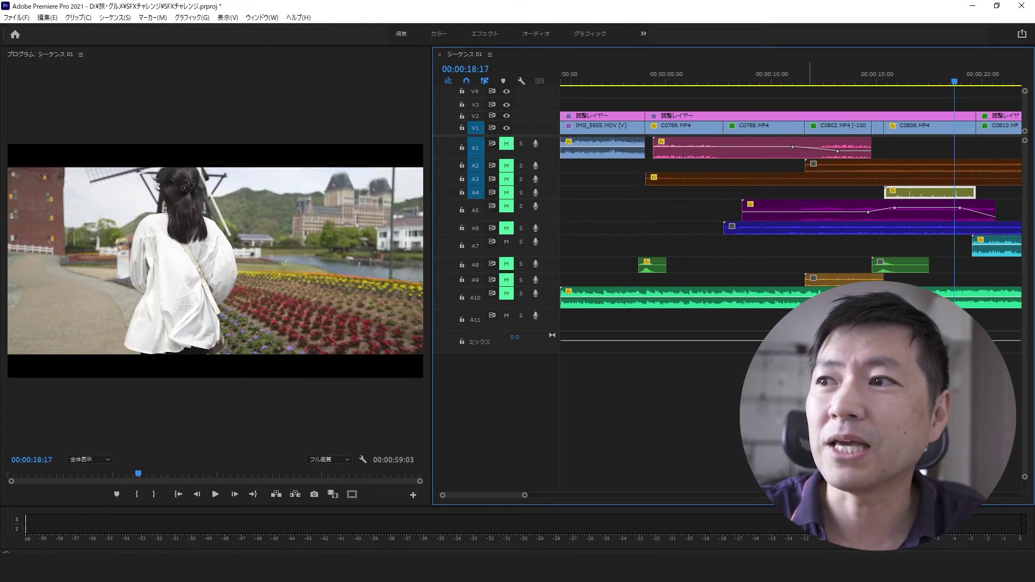
key(space)
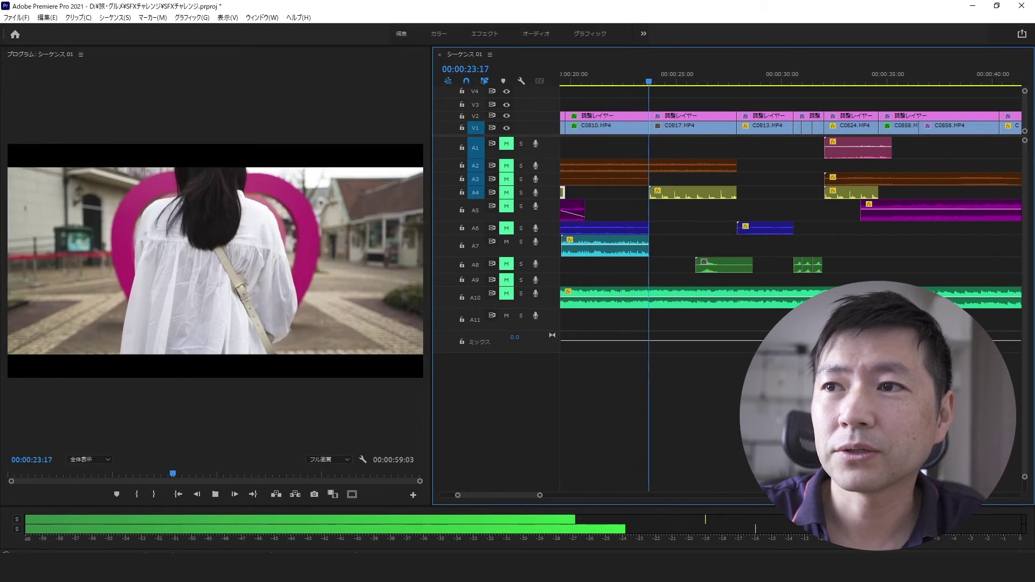
- Play the passage from about 26 seconds, then from 29:16 on the umbrellas shot
key(space)
click(707, 76)
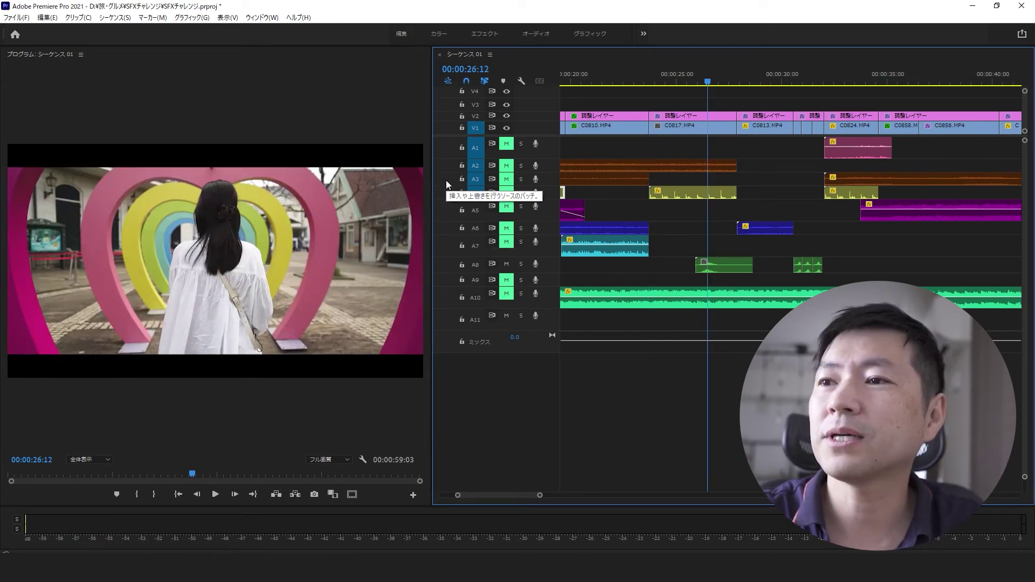
key(space)
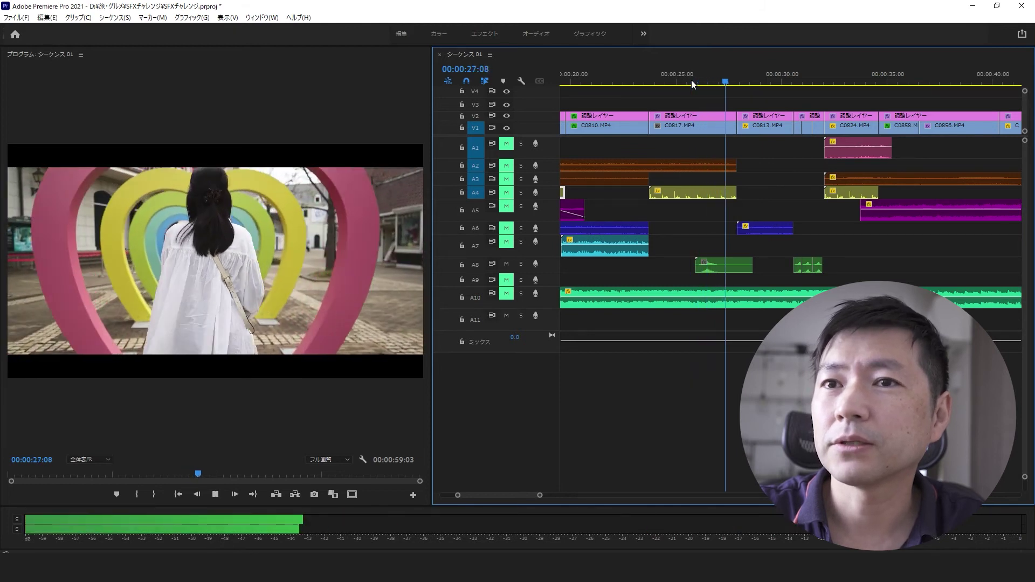
key(space)
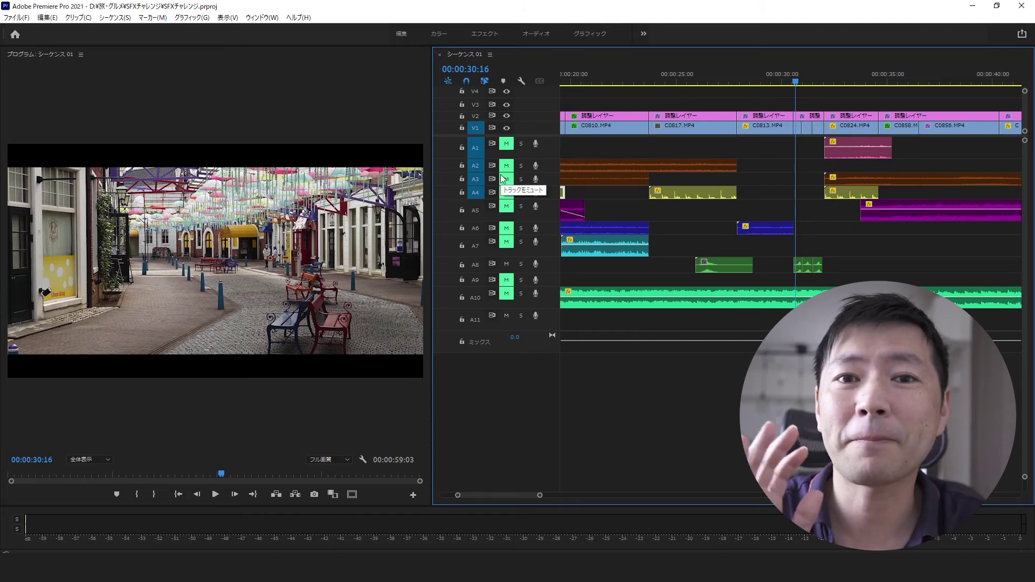
click(774, 79)
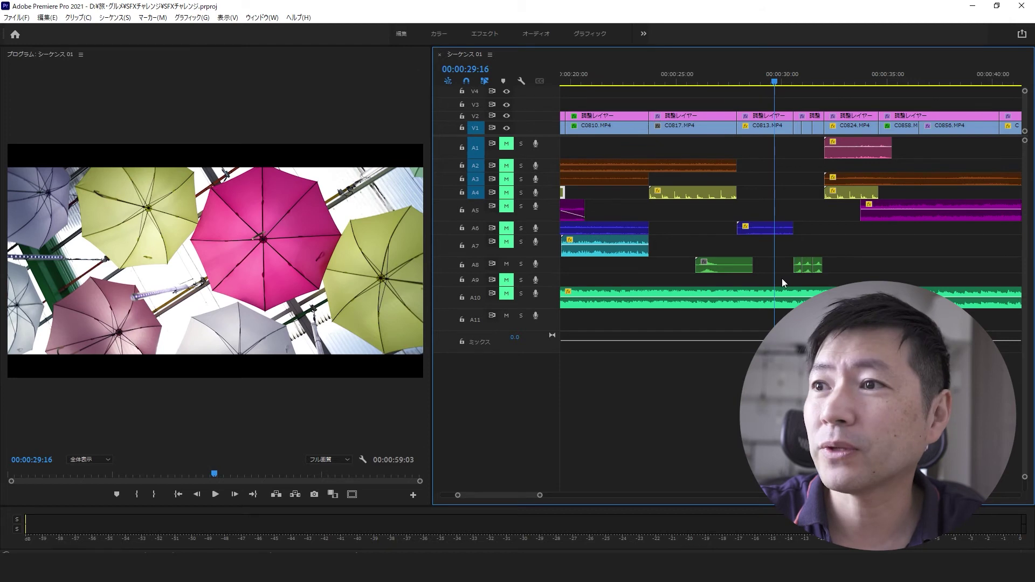
key(space)
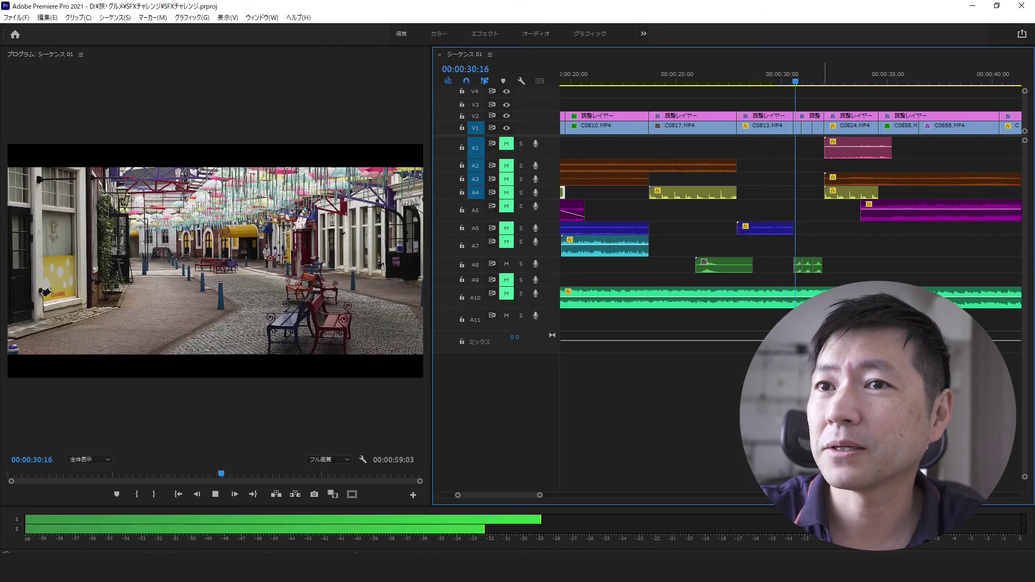
key(space)
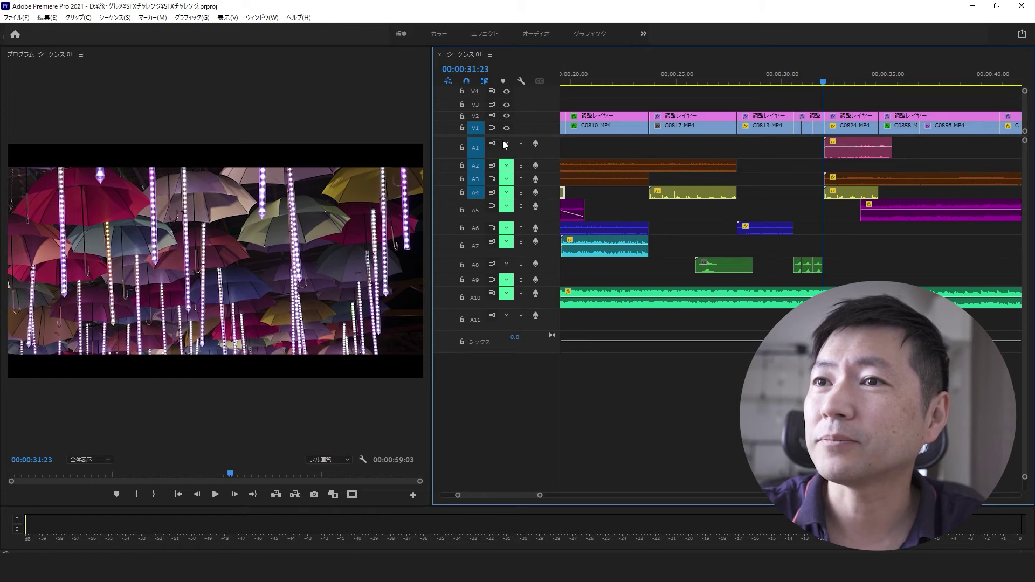
- Replay the passage near 32 seconds
key(space)
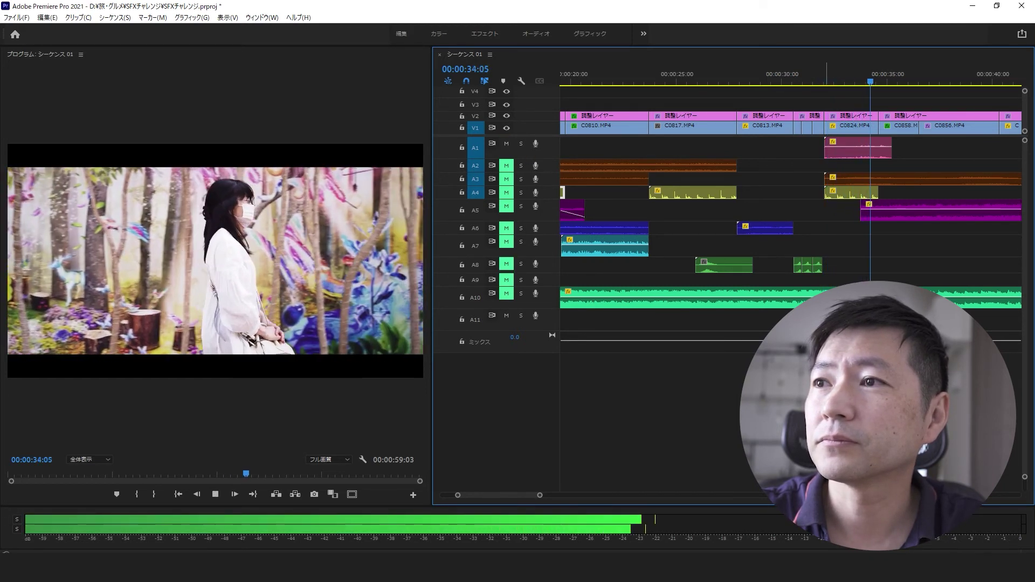
key(space)
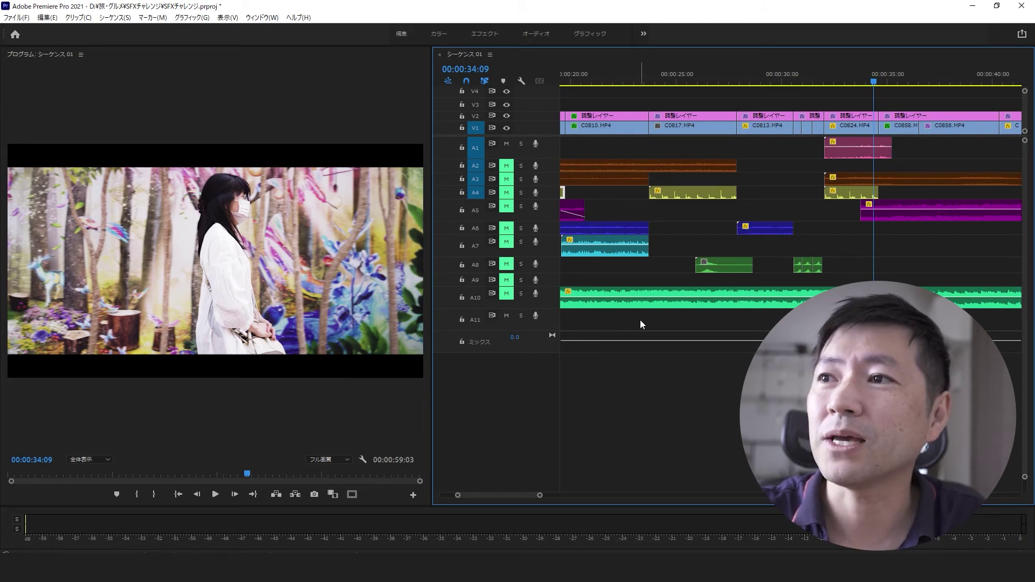
click(816, 80)
key(space)
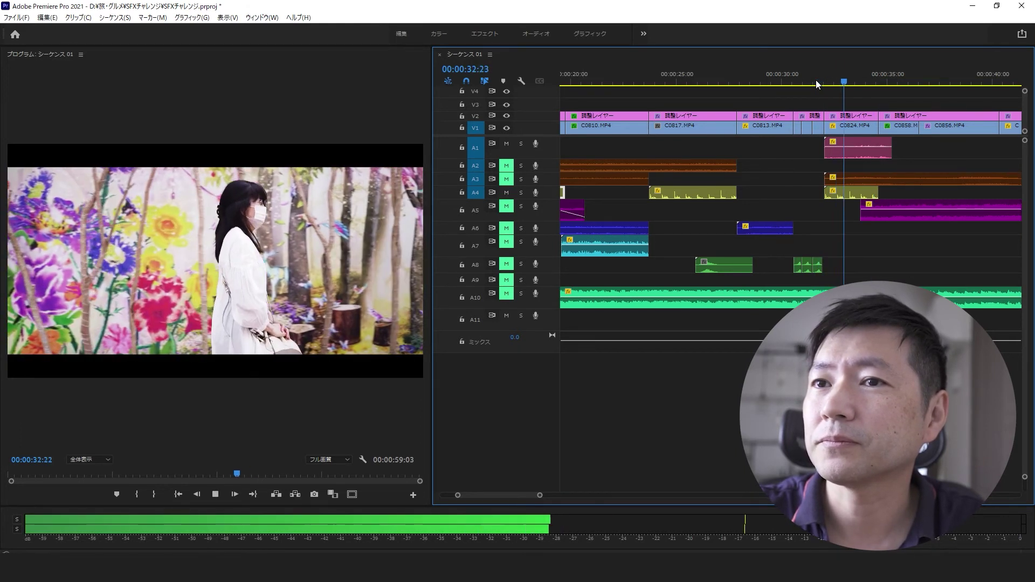
key(space)
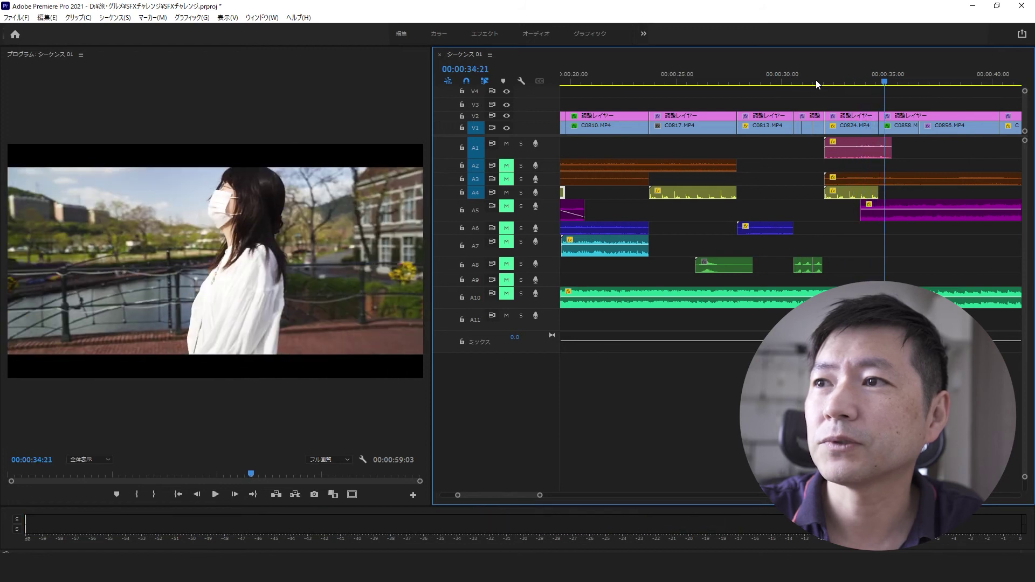
- Toggle A3's mute, select the yellow A4 clip, and play the A5 effect alone
click(506, 179)
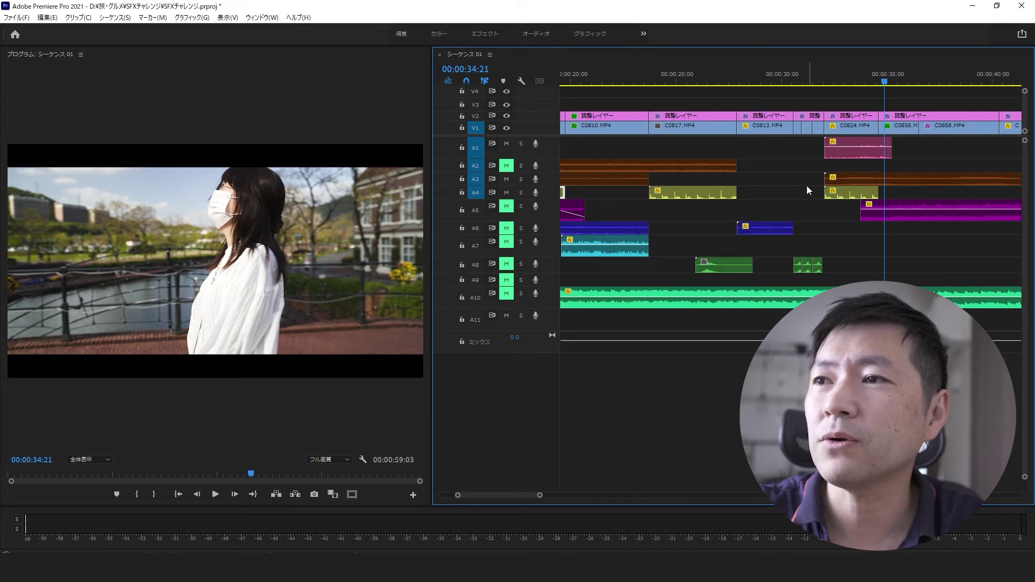
click(840, 191)
click(726, 195)
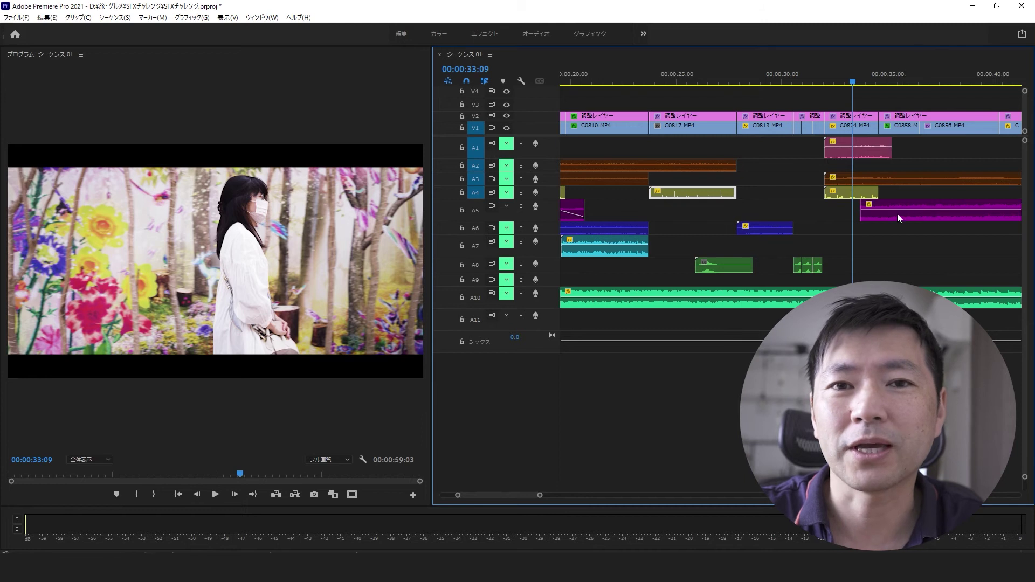
mouse_move(897, 217)
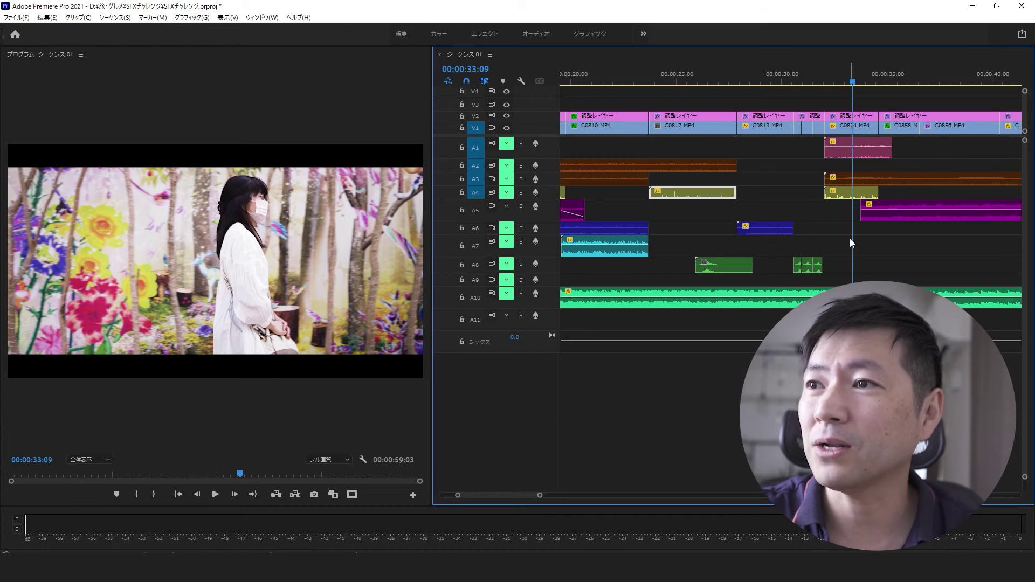
key(space)
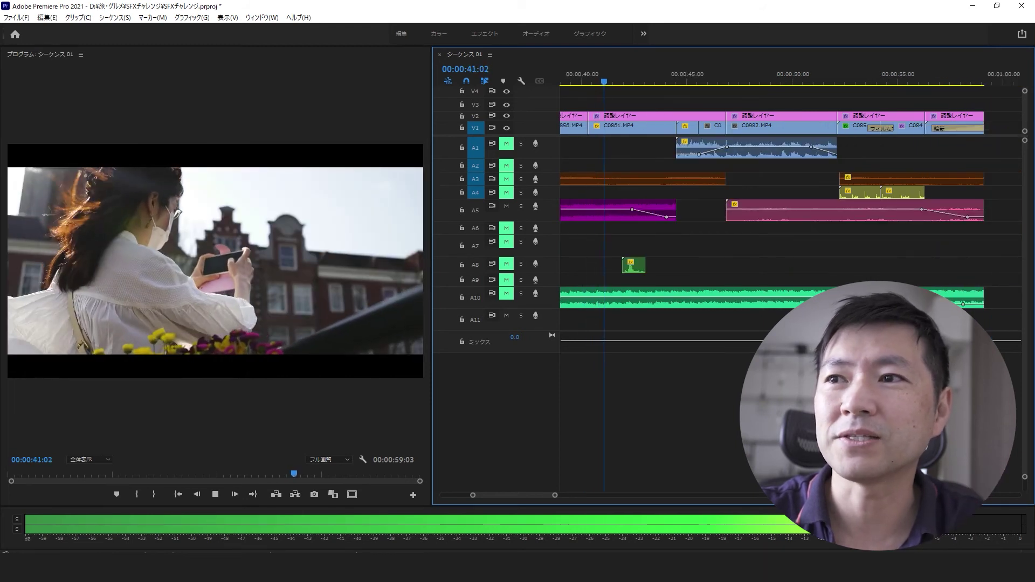
- Play and replay the passage starting at about 41 seconds
key(space)
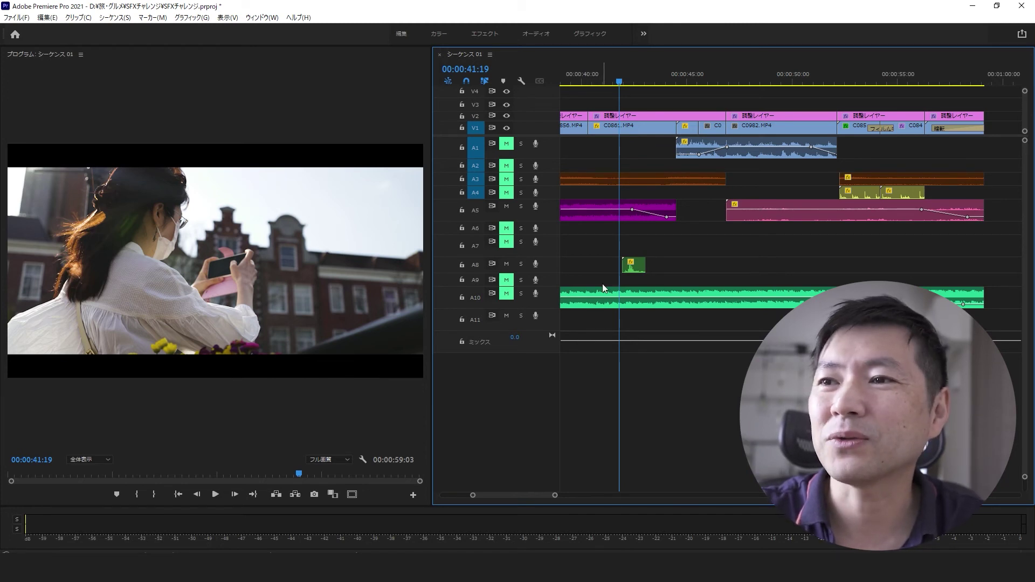
key(space)
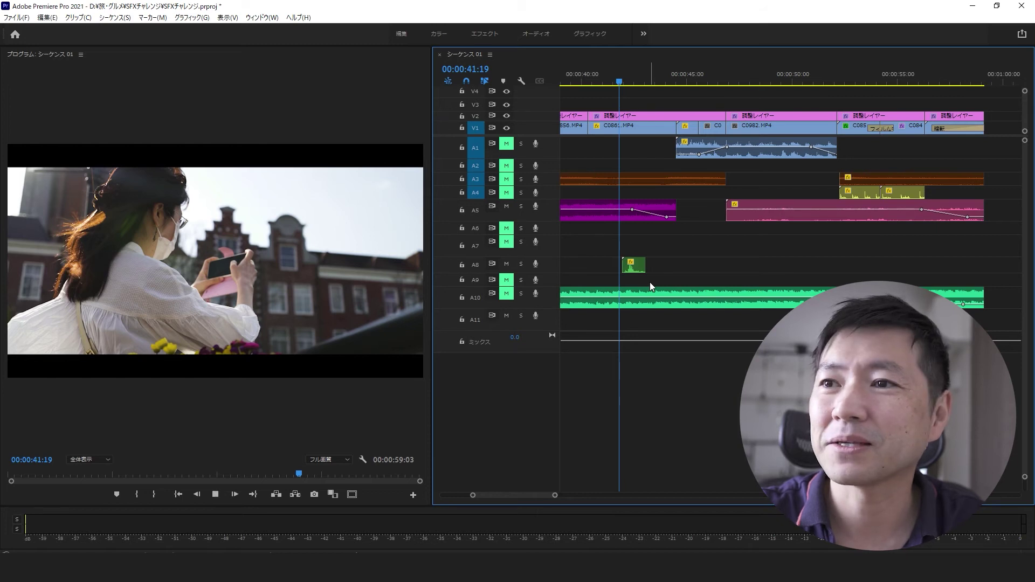
key(space)
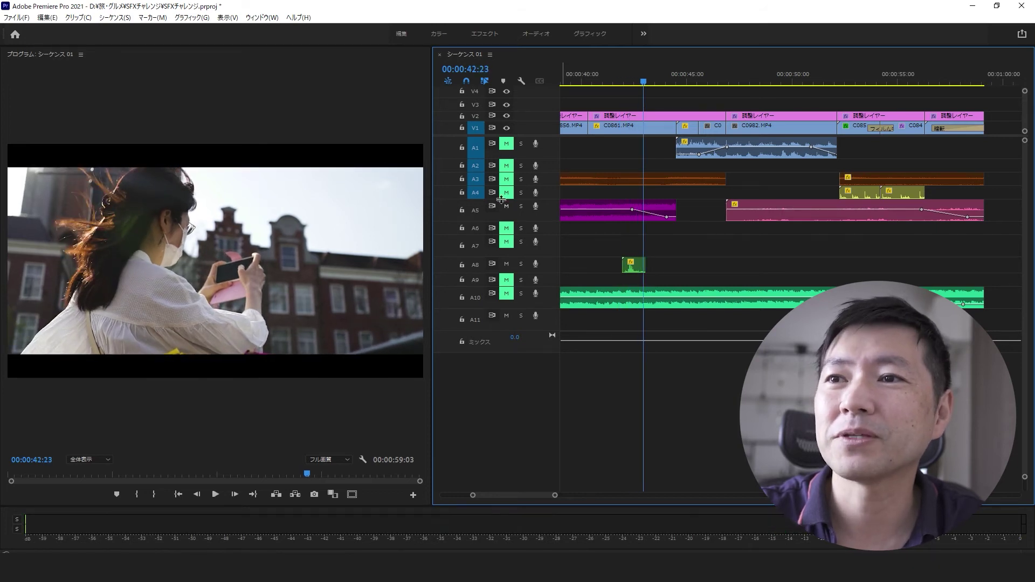
click(603, 81)
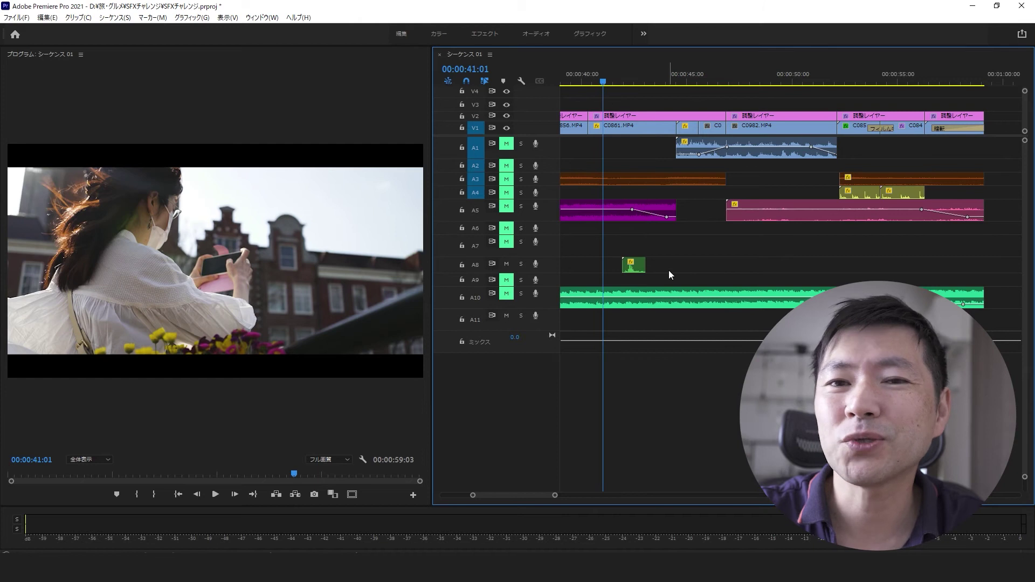
key(space)
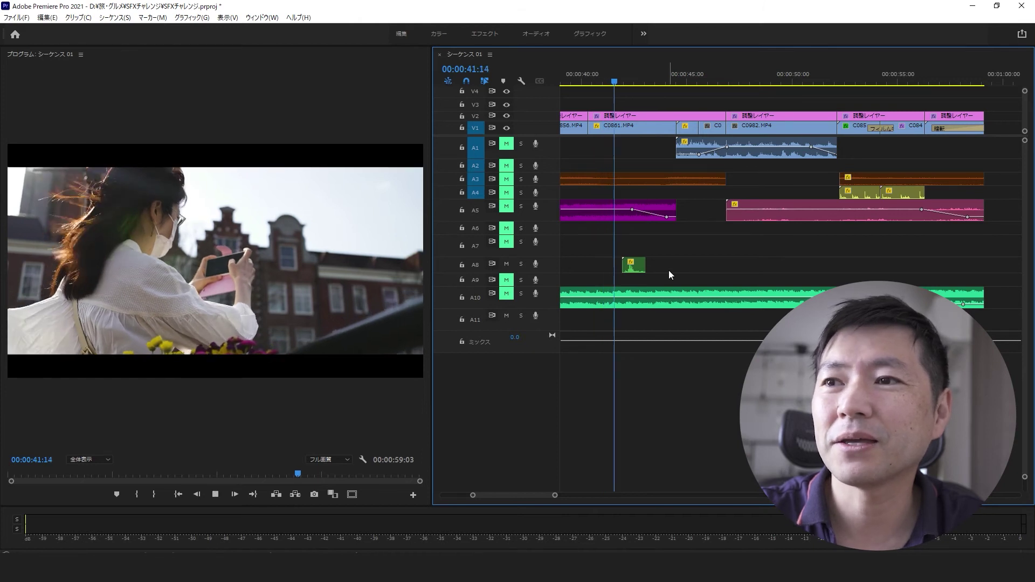
key(space)
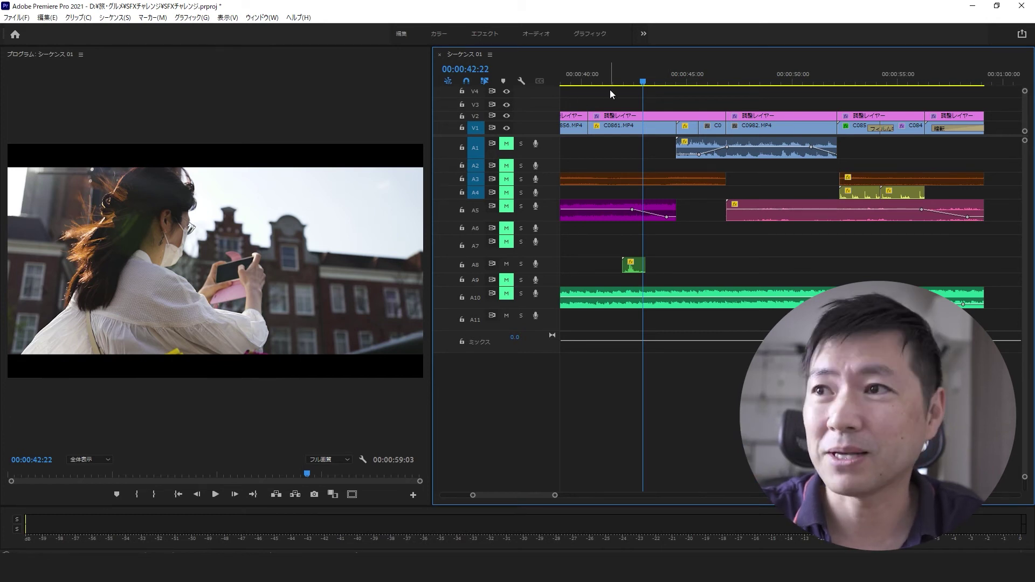
- Play from about 44 seconds and unmute track A1 so its effect joins the mix
click(677, 78)
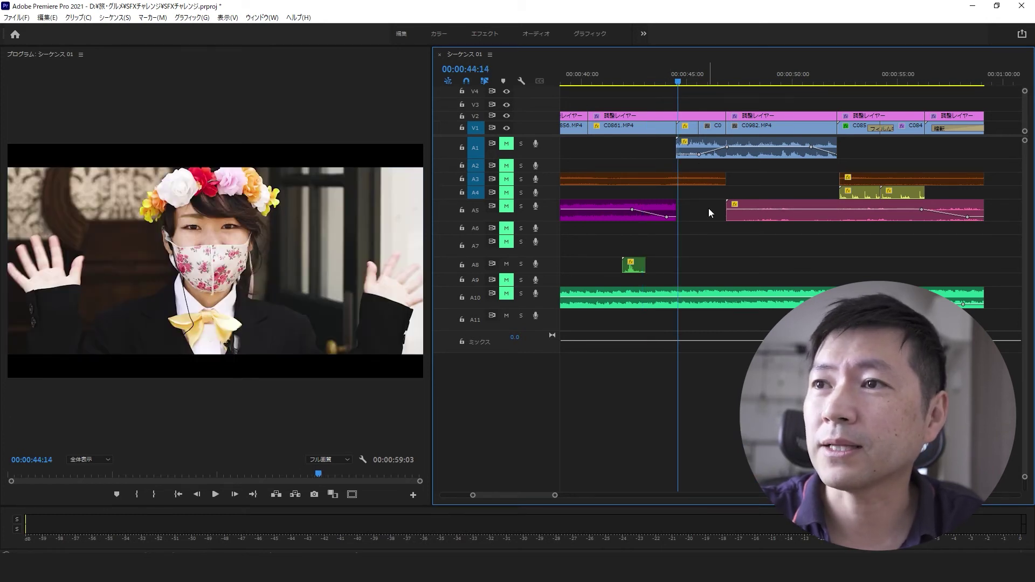
key(space)
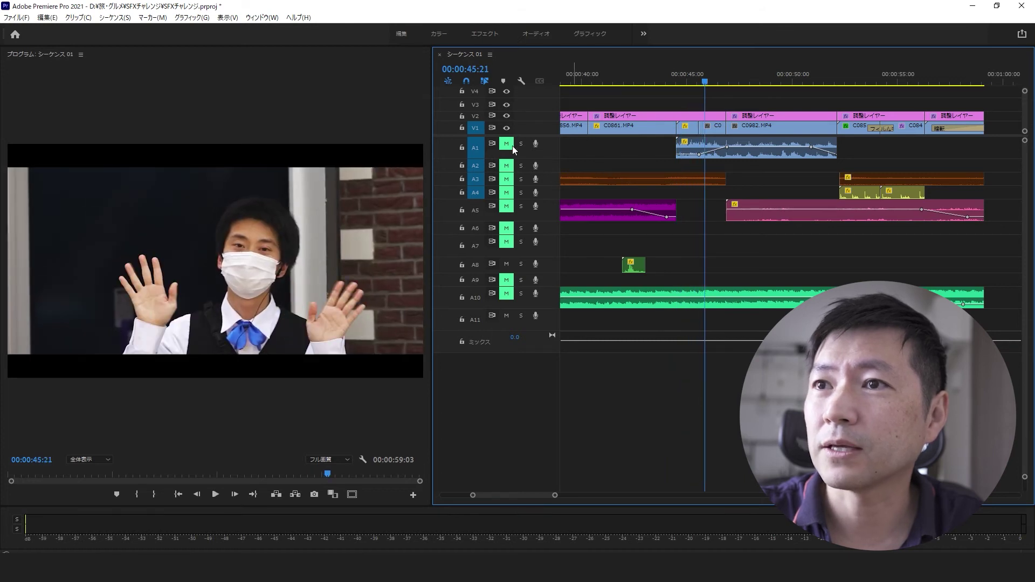
click(511, 145)
key(space)
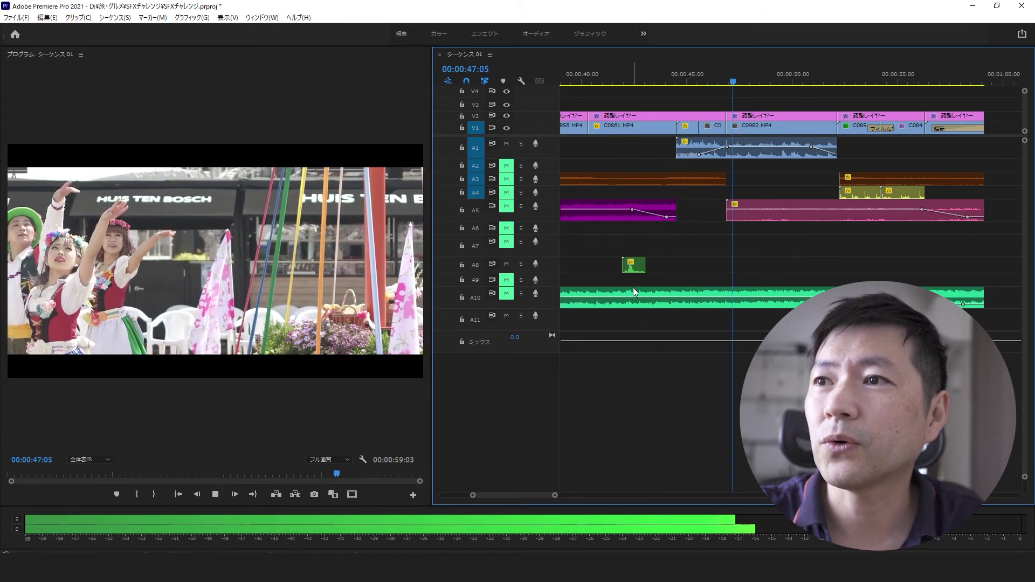
- Dismiss the A10 clip's context menu and unmute tracks A2 through A5
right_click(633, 287)
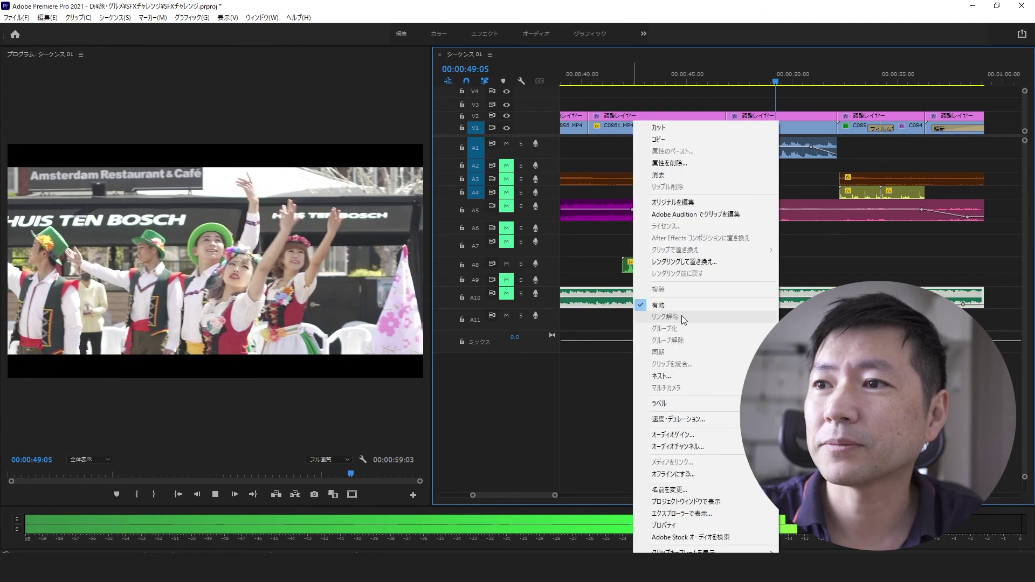
key(Escape)
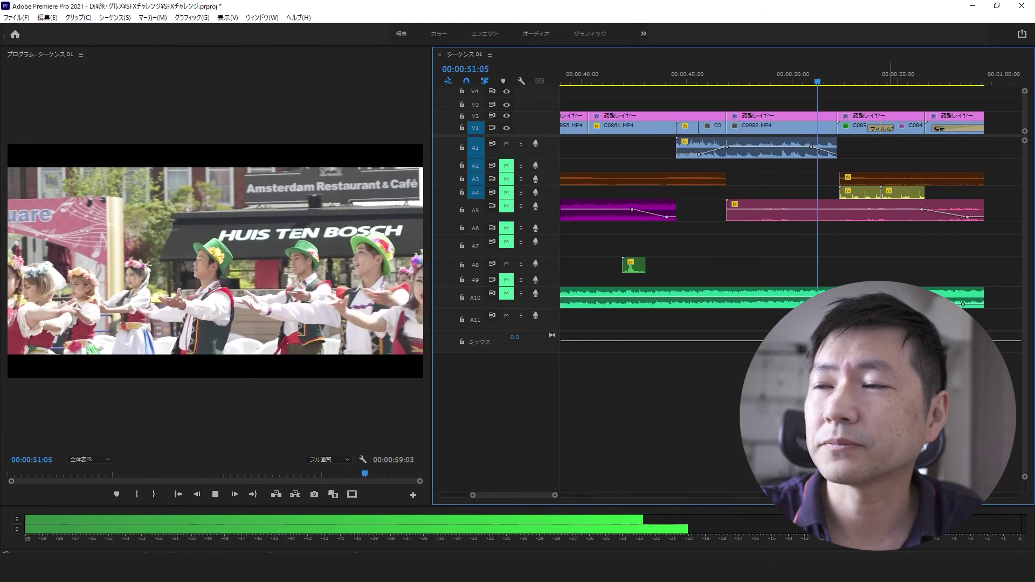
drag(506, 165, 506, 206)
key(space)
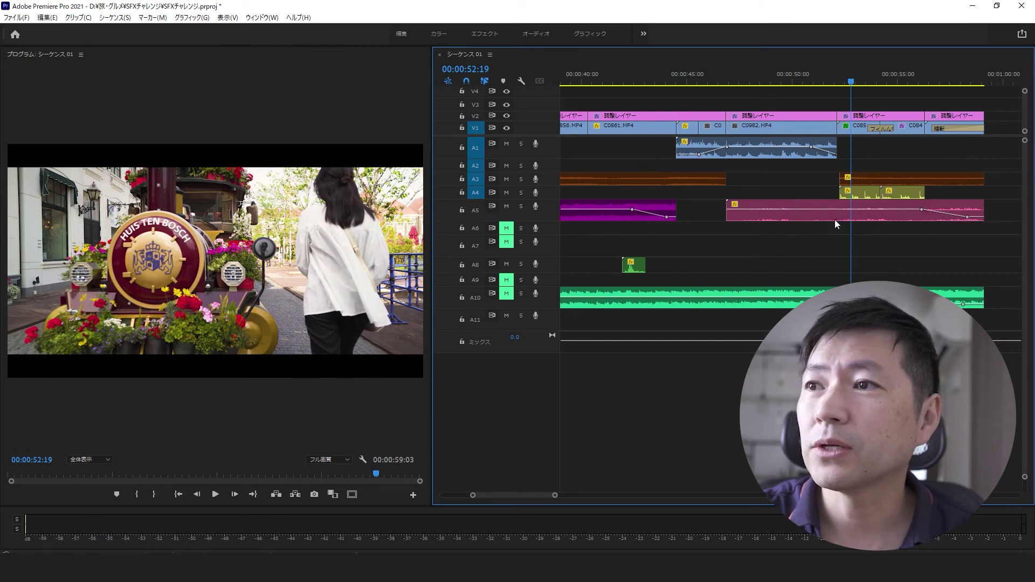
- Play the passage from about 51 seconds, then again from about 52 seconds
click(830, 207)
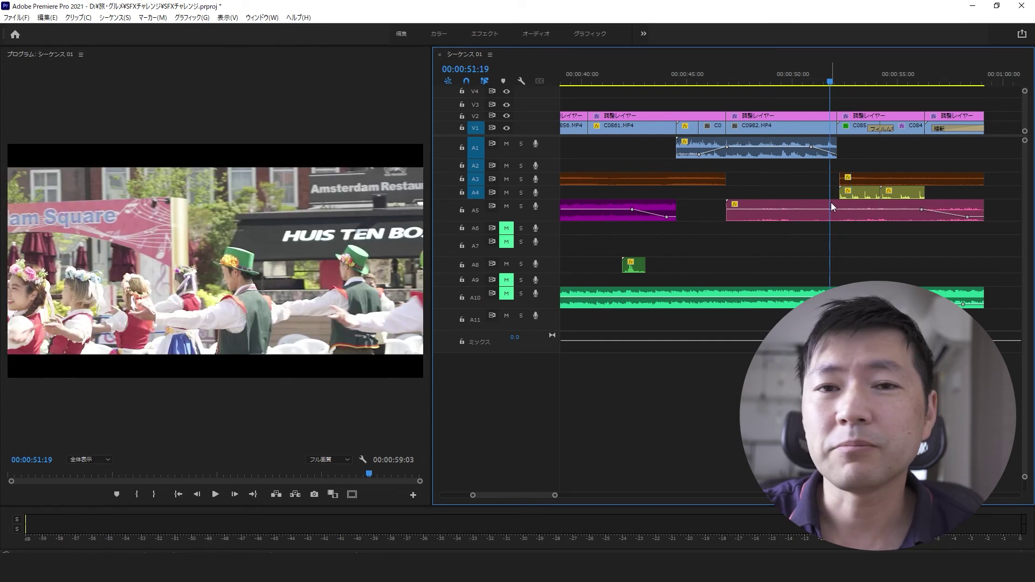
key(space)
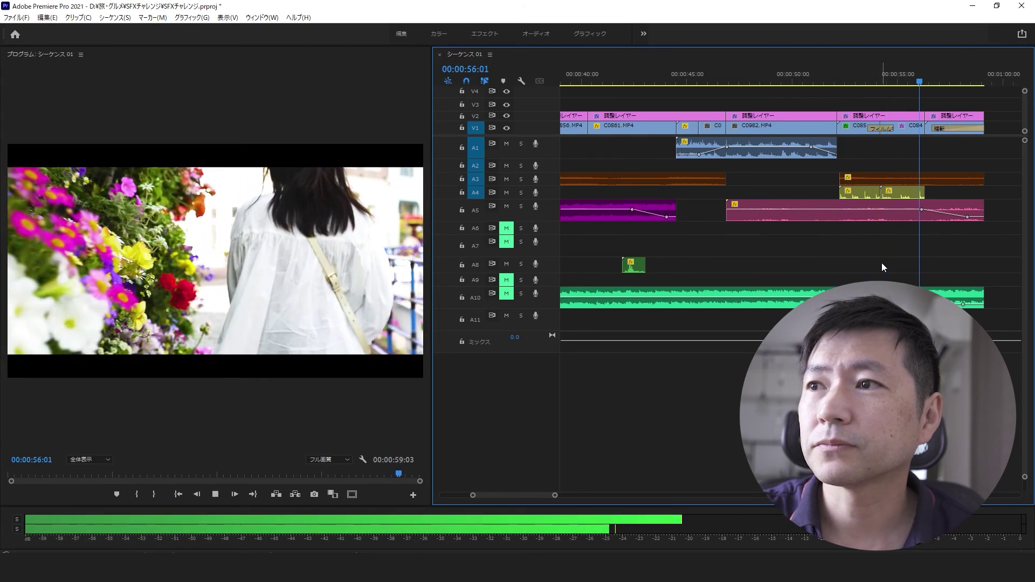
key(space)
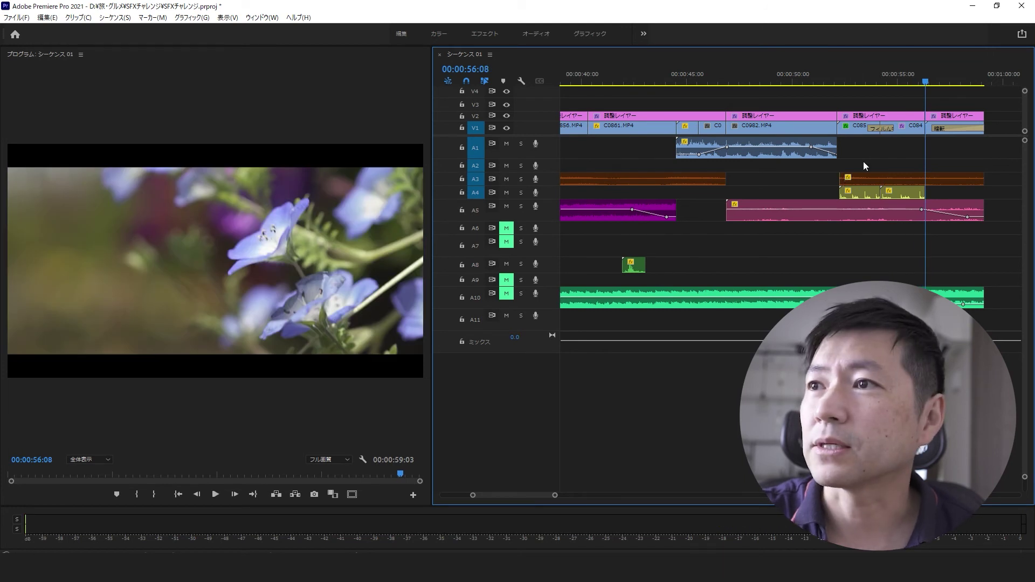
click(839, 75)
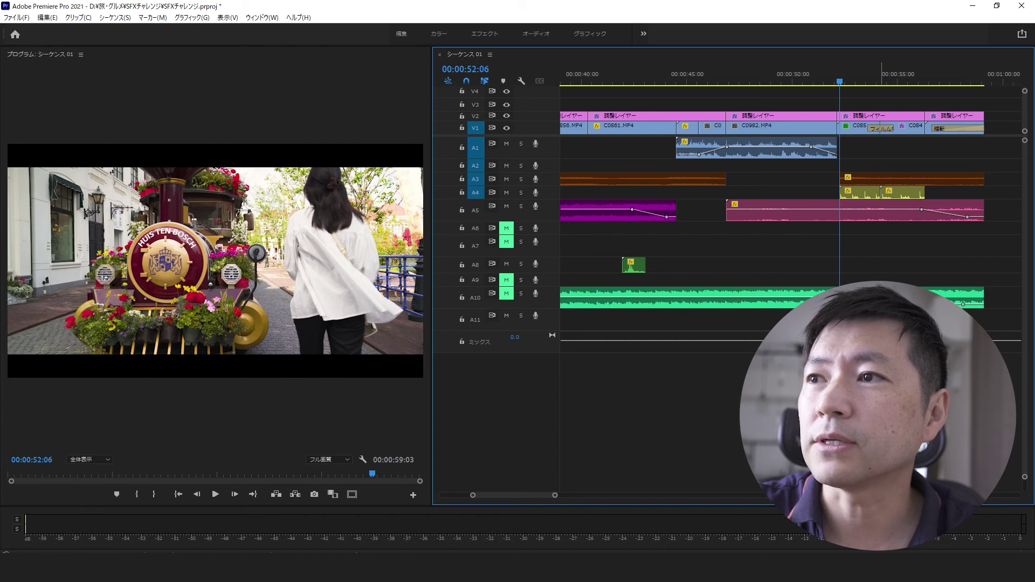
key(space)
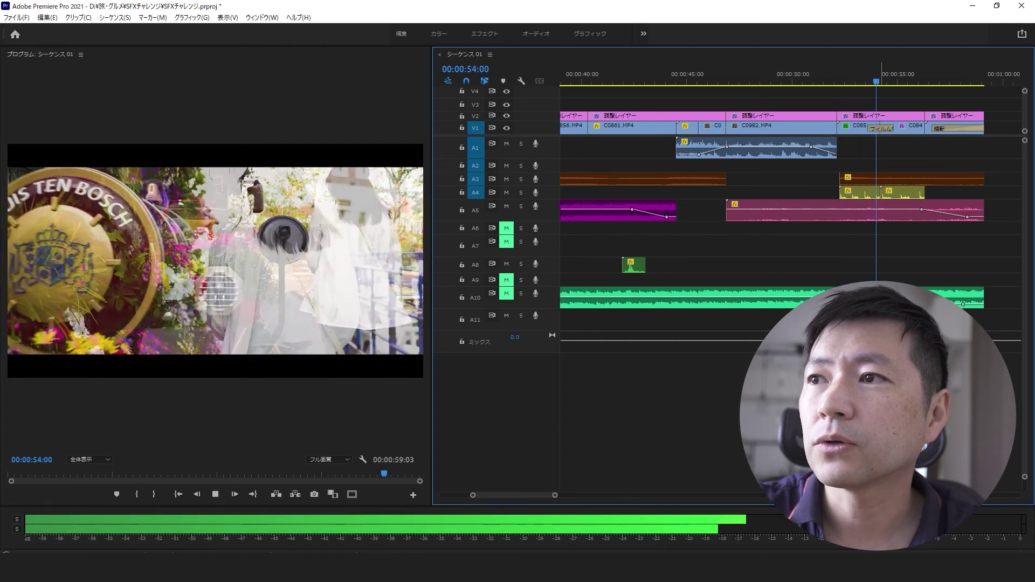
key(space)
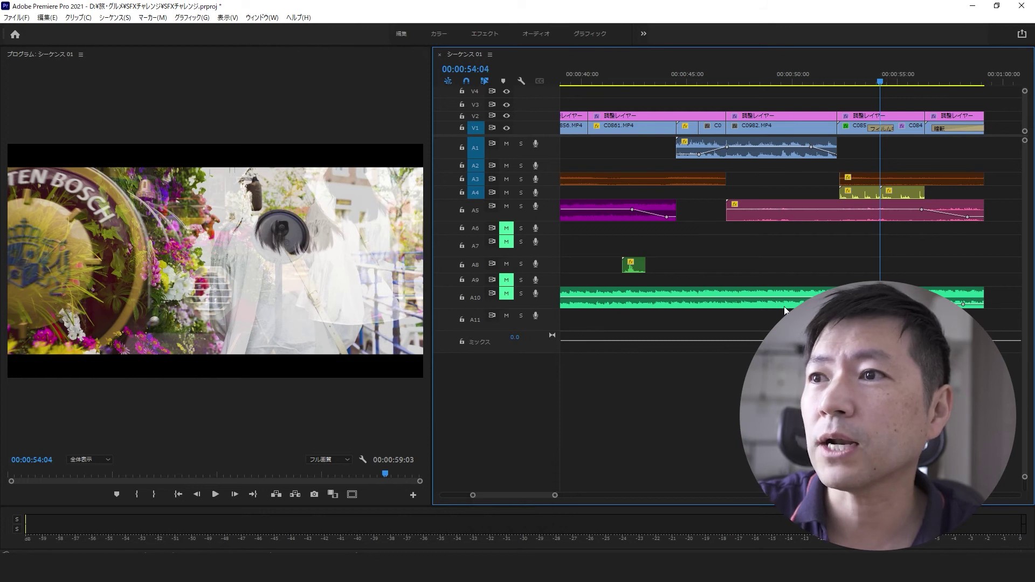
key(space)
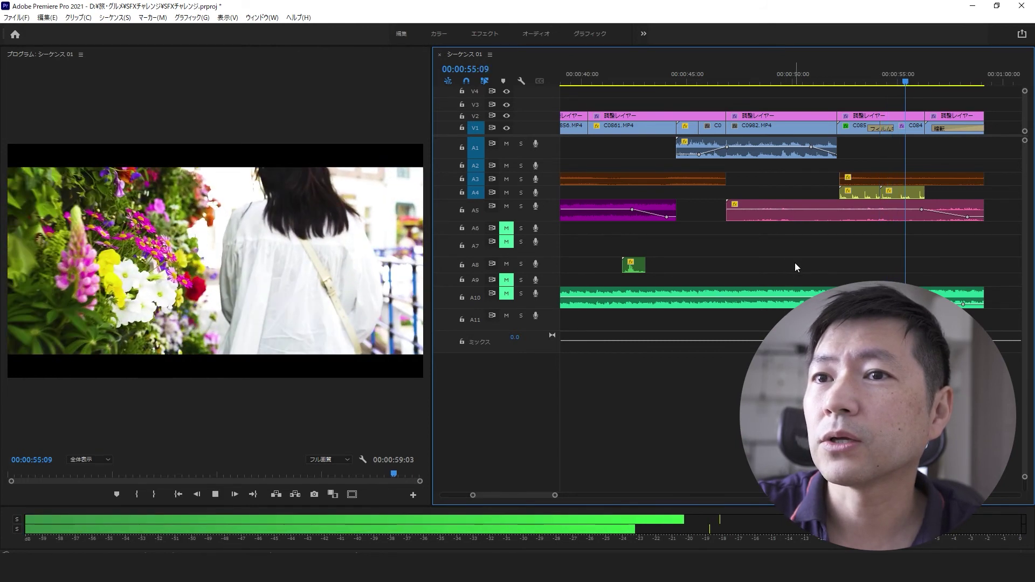
key(space)
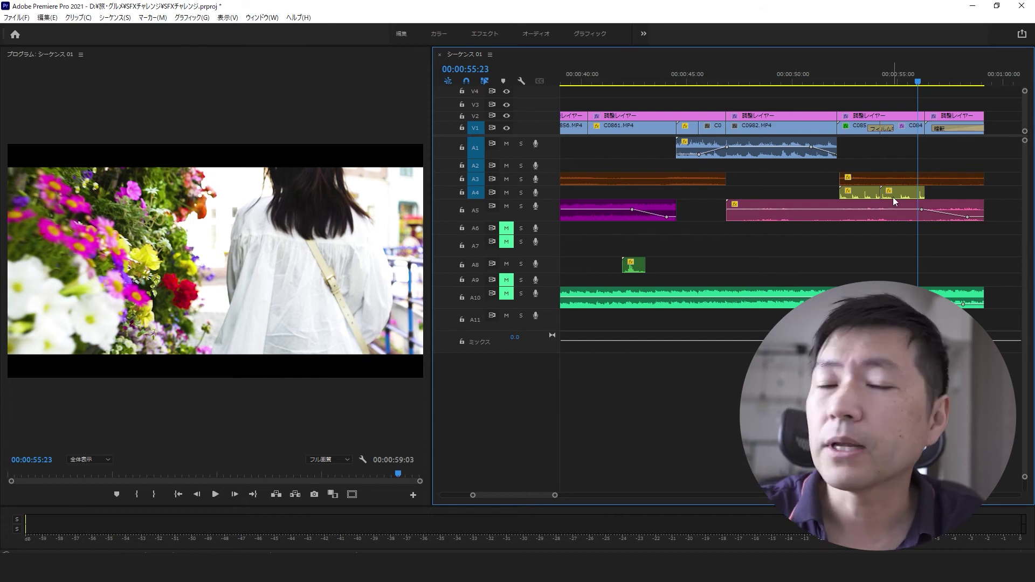
- Mute tracks A1, A2, A3 and A5 and return the playhead to about 50 seconds
mouse_move(892, 196)
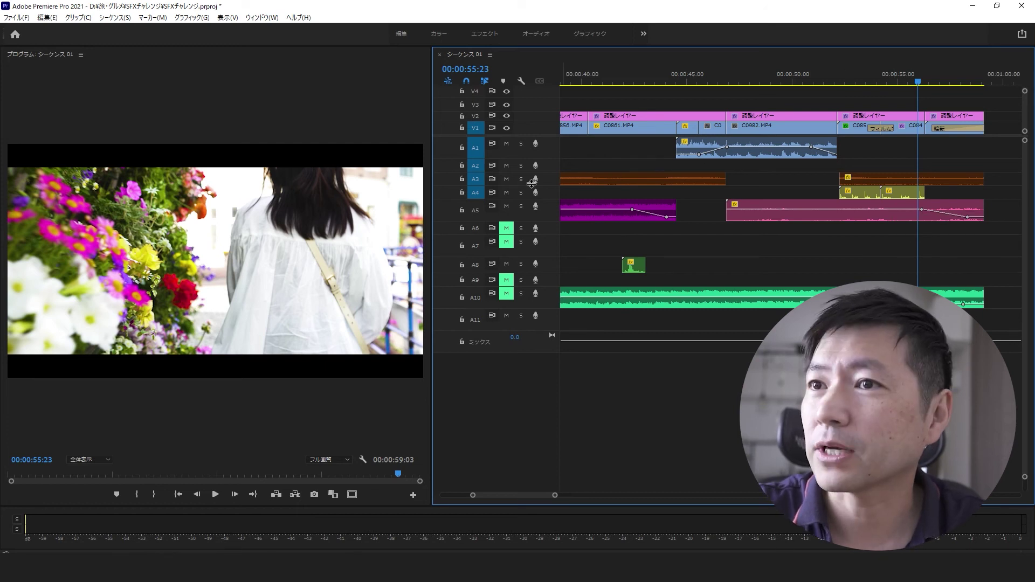
drag(506, 205, 506, 143)
click(809, 81)
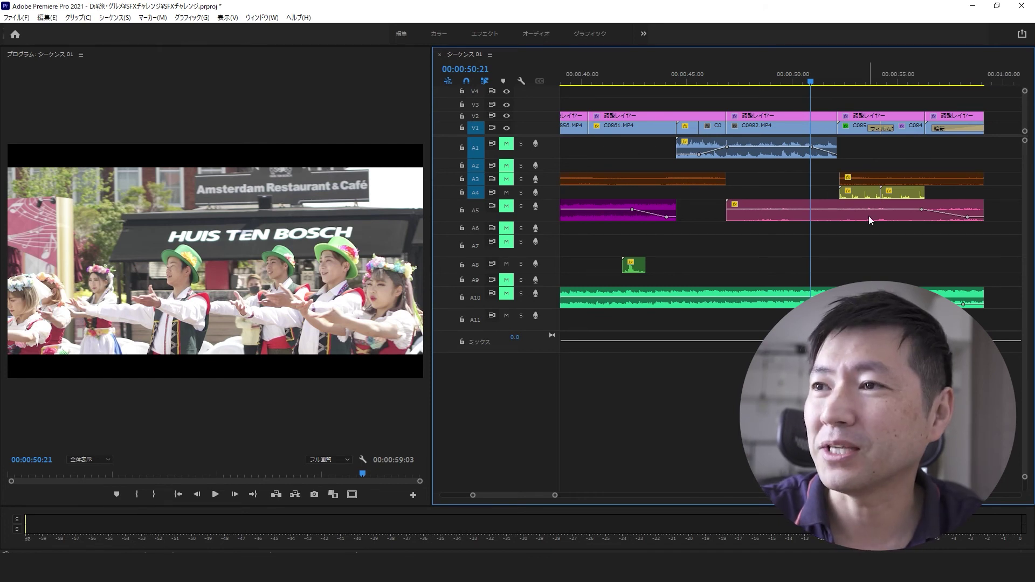
- Play the sequence to hear the A4 sound effect alone
key(space)
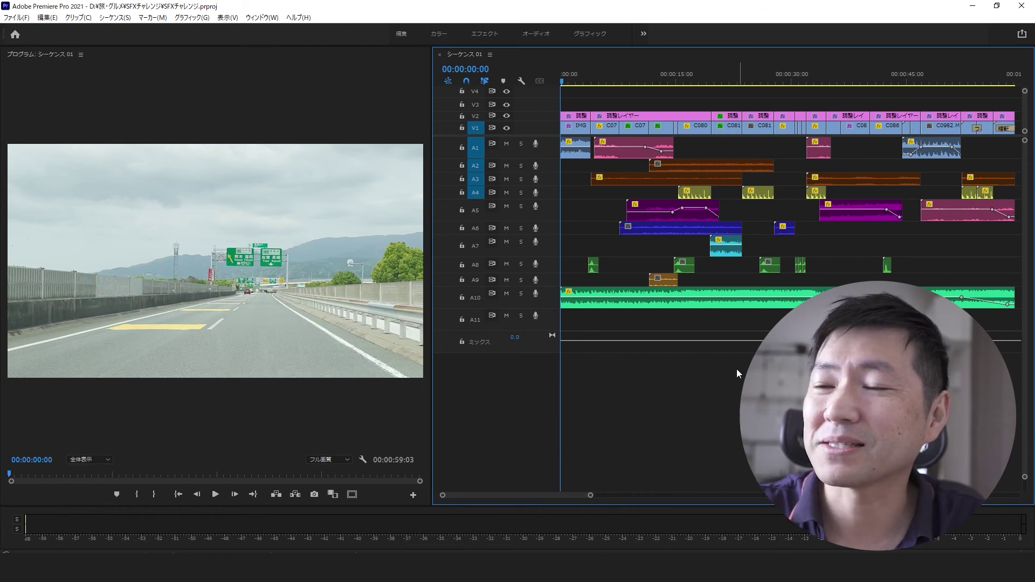
- Play the travel sequence from 00:00:00:00 with every layered sound effect audible
key(space)
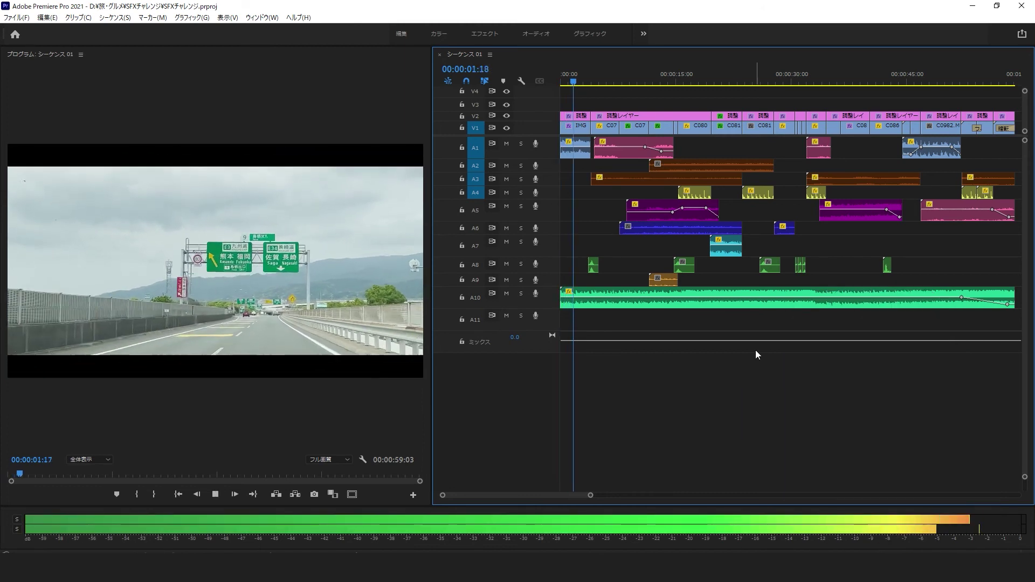